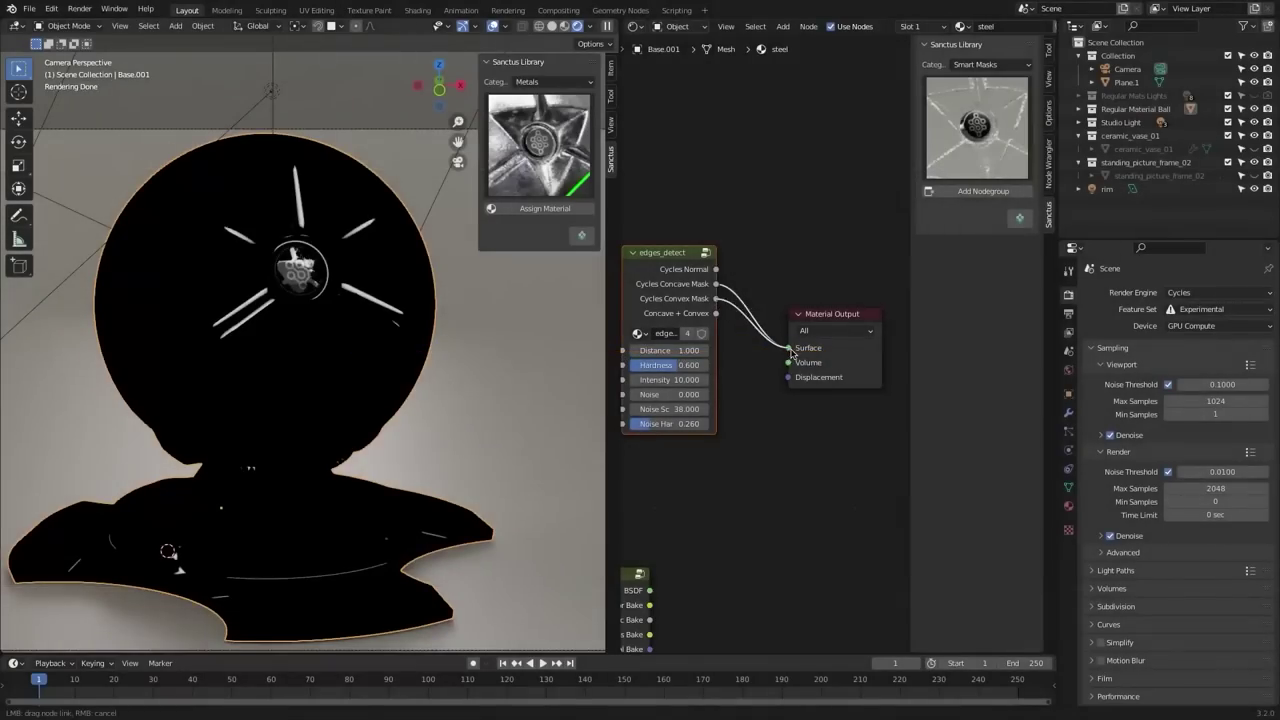
Adjust the edges_detect mask link and Distance on the steel material, and the edge_wear Noise Hardness and Distance on plastic_04
drag(779, 353, 760, 400)
drag(670, 350, 600, 350)
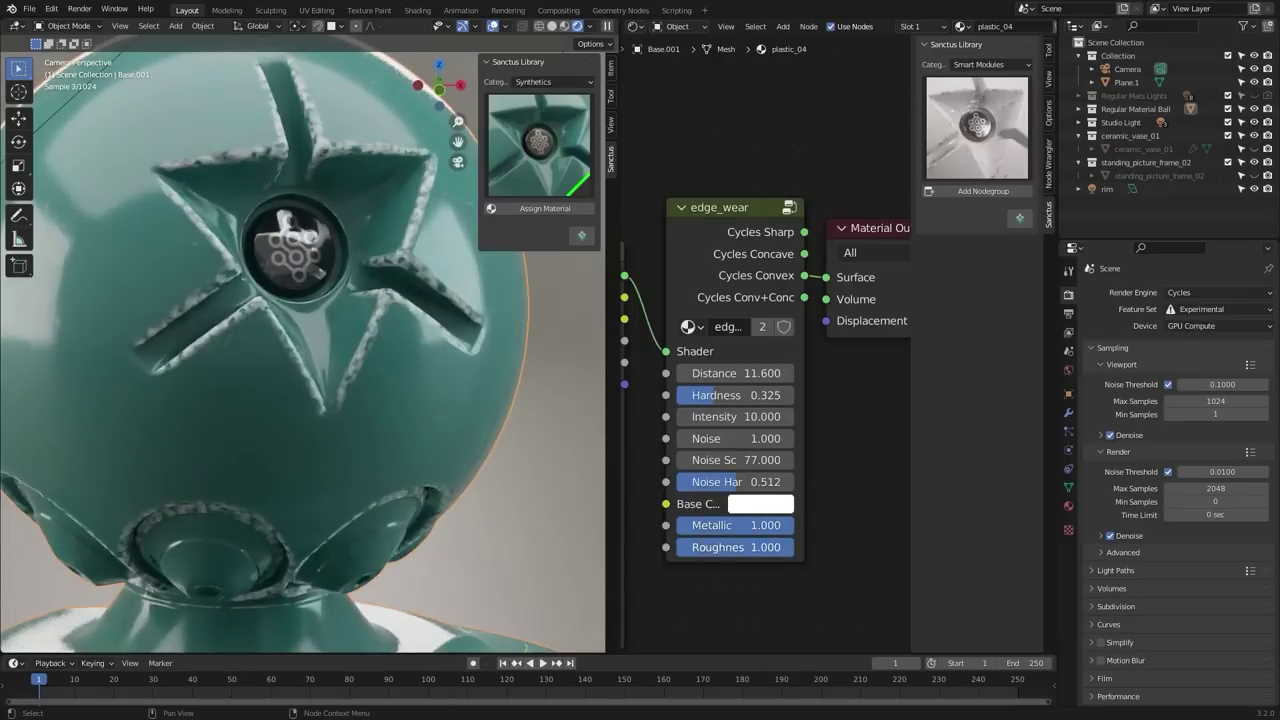
drag(735, 482, 748, 482)
drag(735, 373, 680, 373)
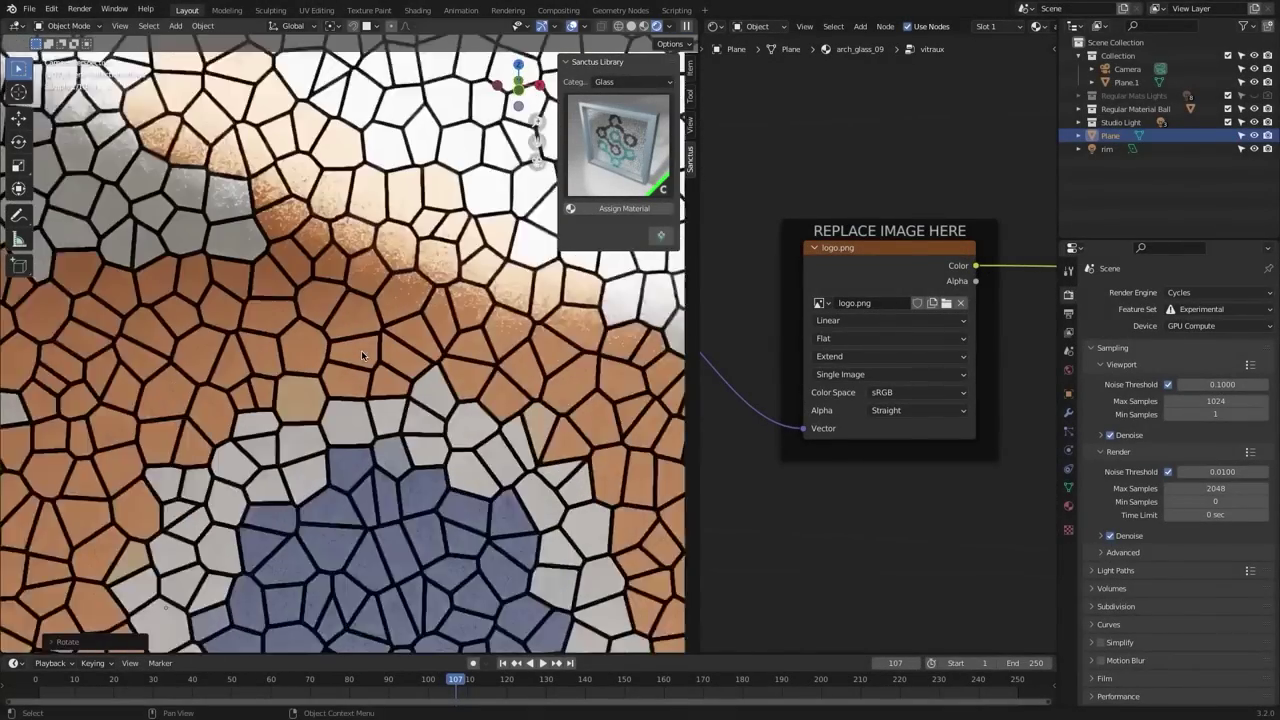
Assign the green Synthetics car paint to the selected car body and open the material previews
click(362, 355)
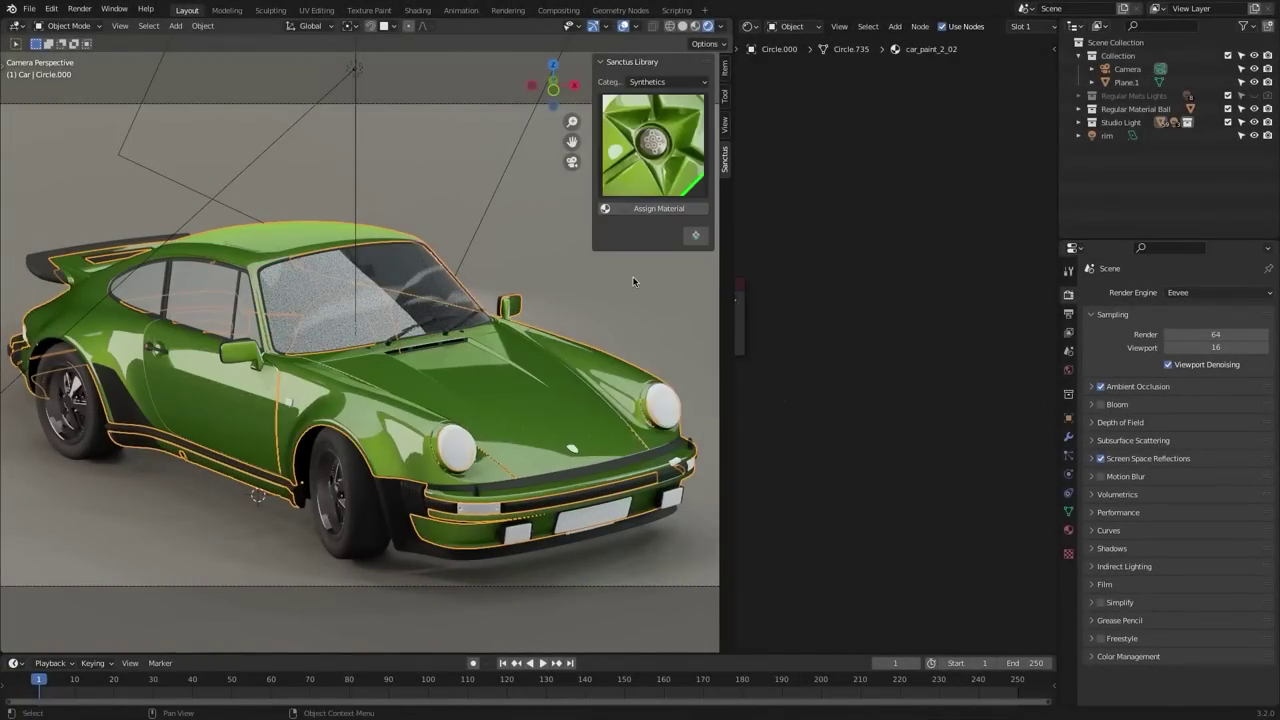
click(658, 208)
click(652, 145)
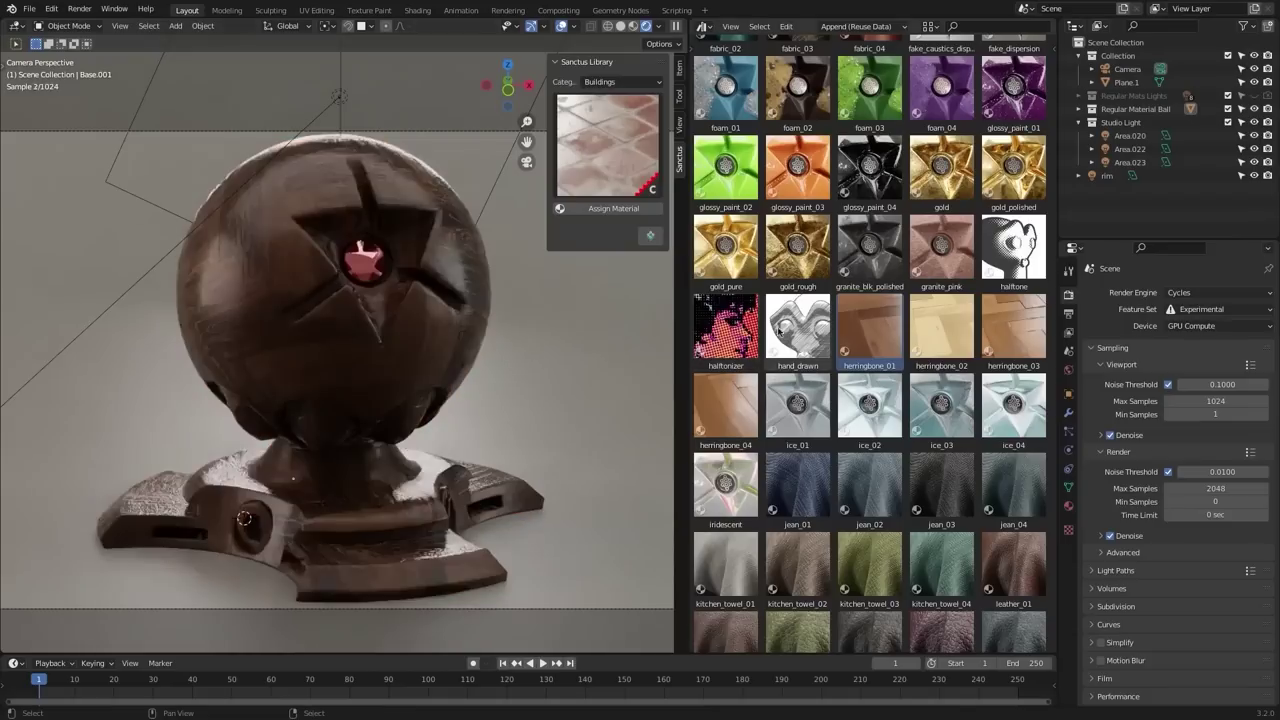
Apply herringbone_01, stone_floor_01 and tr4_resin_01 from the asset library, plus the Sanctus Buildings material, to the material ball
drag(869, 325, 414, 307)
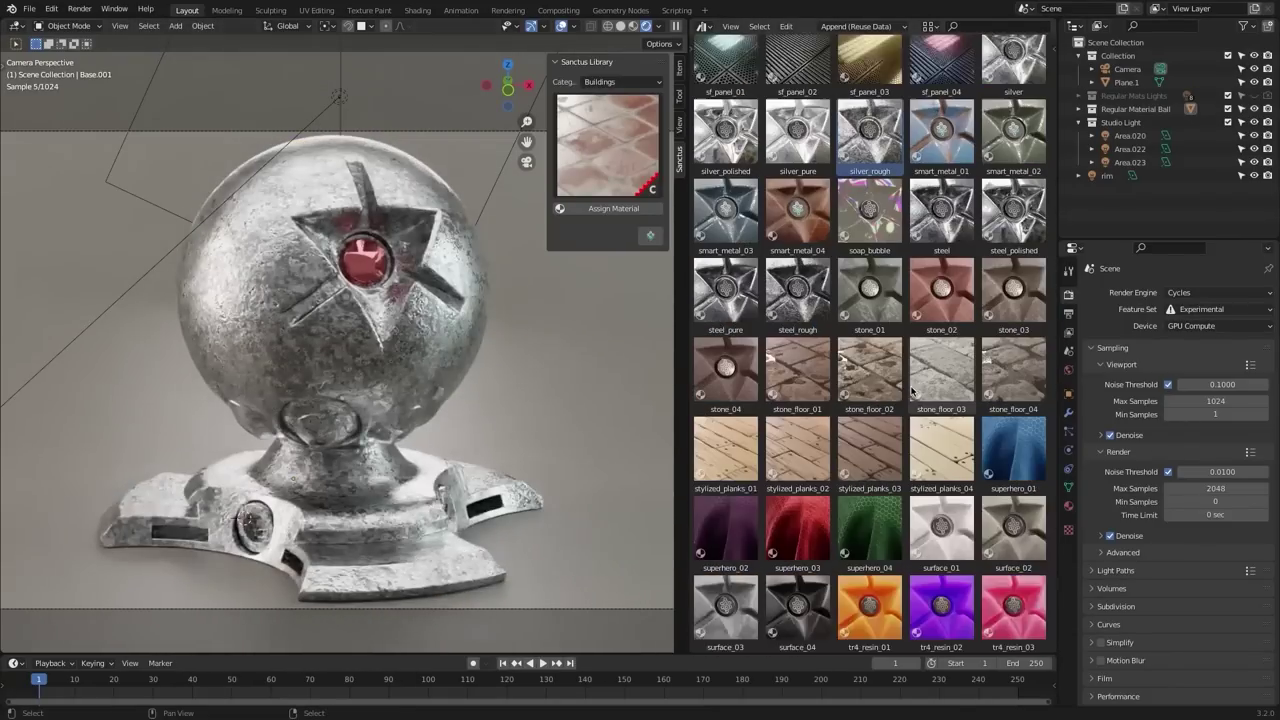
drag(797, 368, 414, 307)
scroll(870, 400, down, 1)
drag(869, 525, 507, 254)
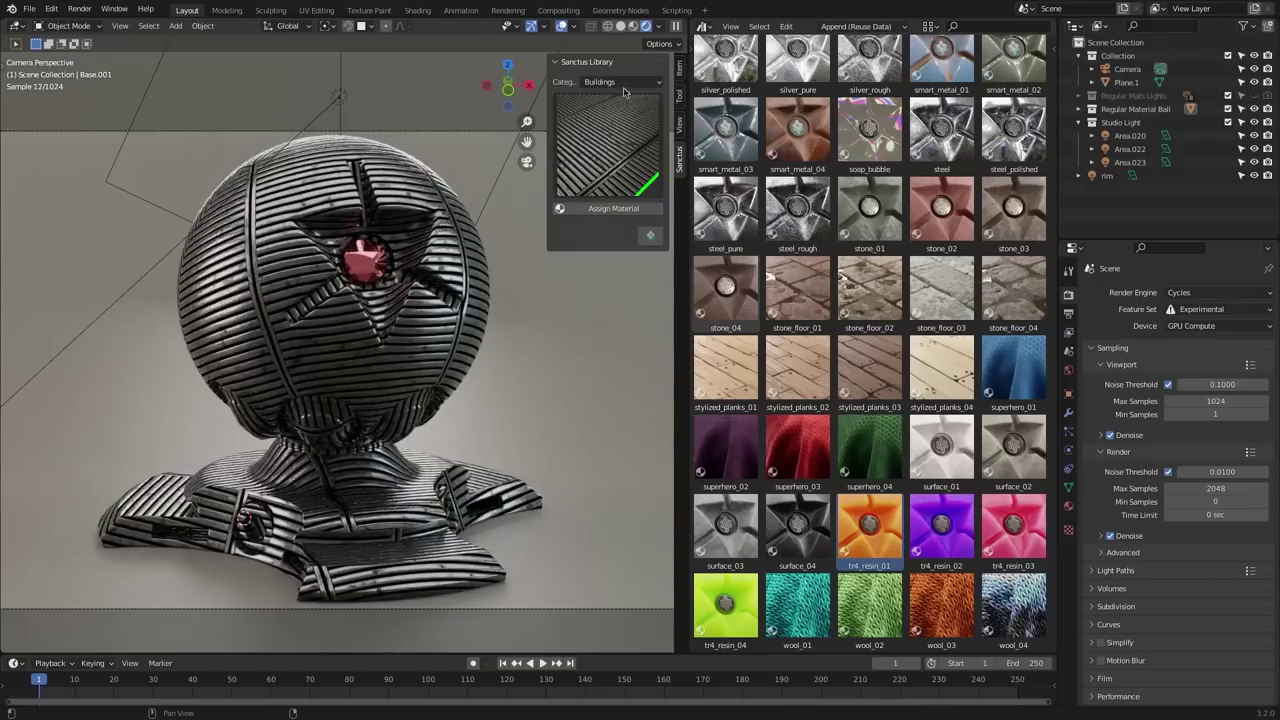
click(622, 208)
click(622, 208)
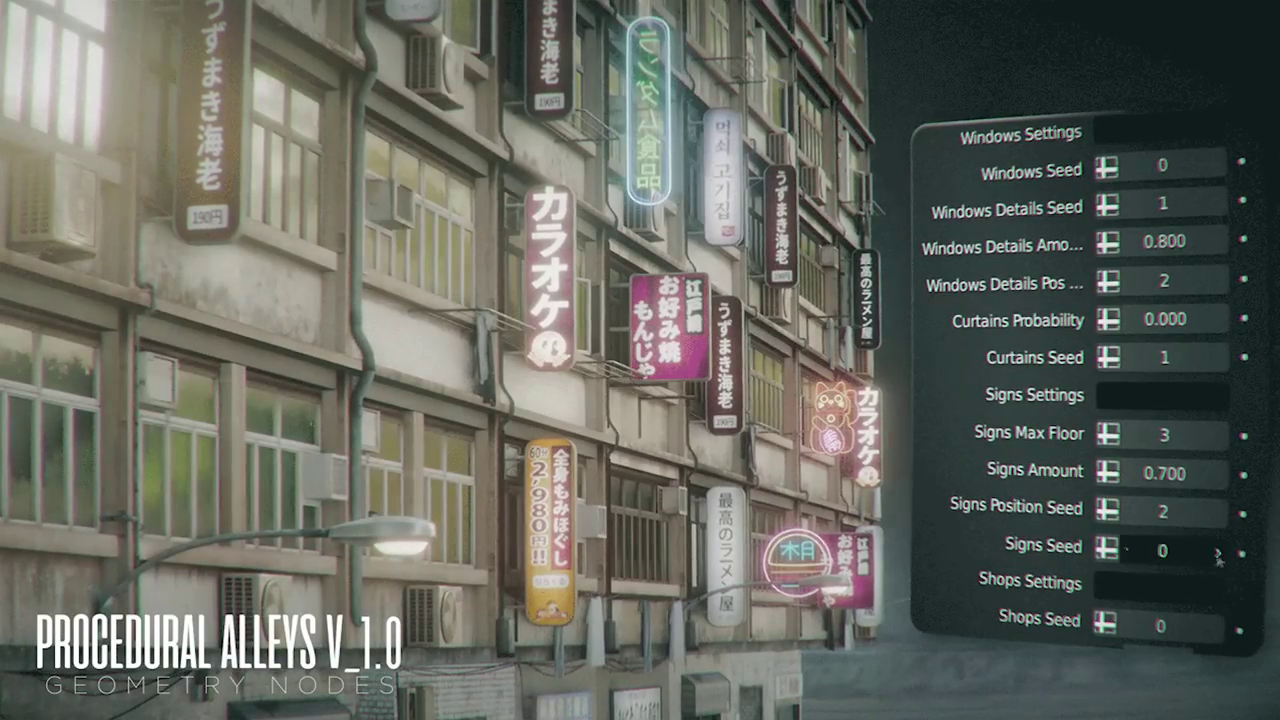
Increase the Signs Seed of the procedural alley building
click(1218, 551)
click(1218, 551)
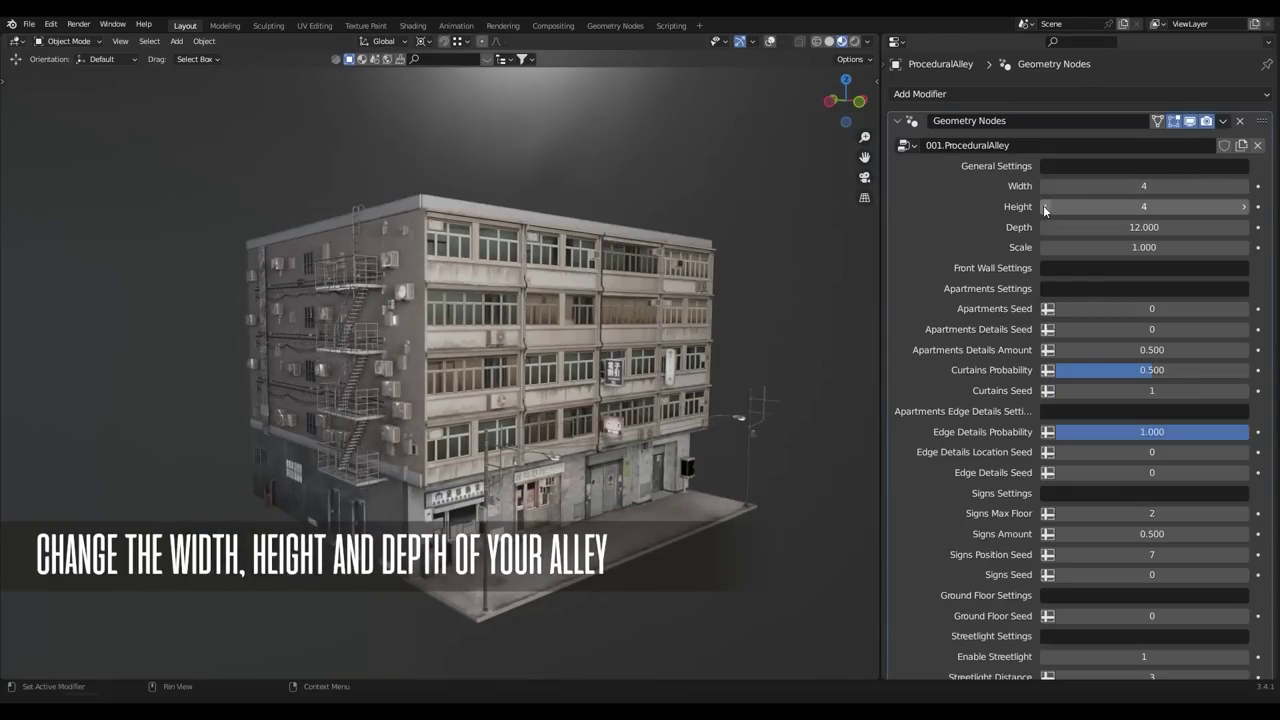
Set the alley's Width to 5, Apartments Seed to 4, Apartments Details Seed to 5 and Signs Position Seed to 2
drag(1045, 186, 1090, 186)
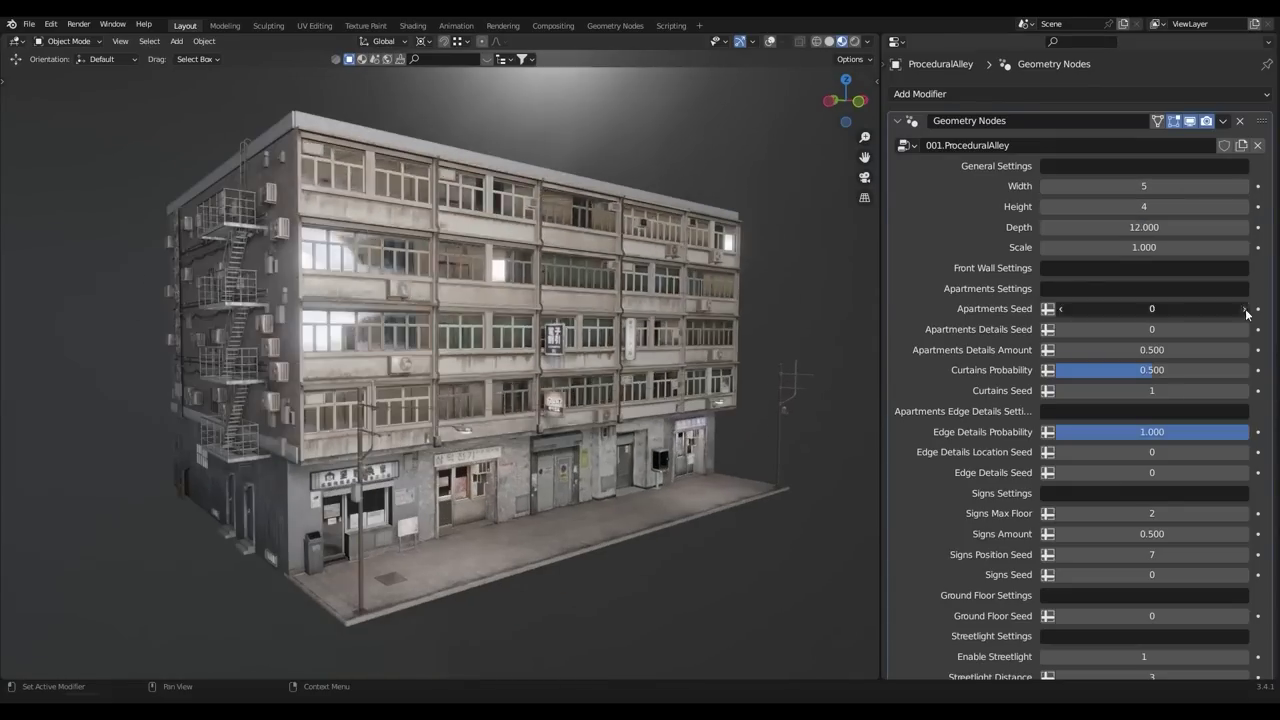
click(1245, 309)
click(1245, 309)
click(1245, 309)
click(1245, 330)
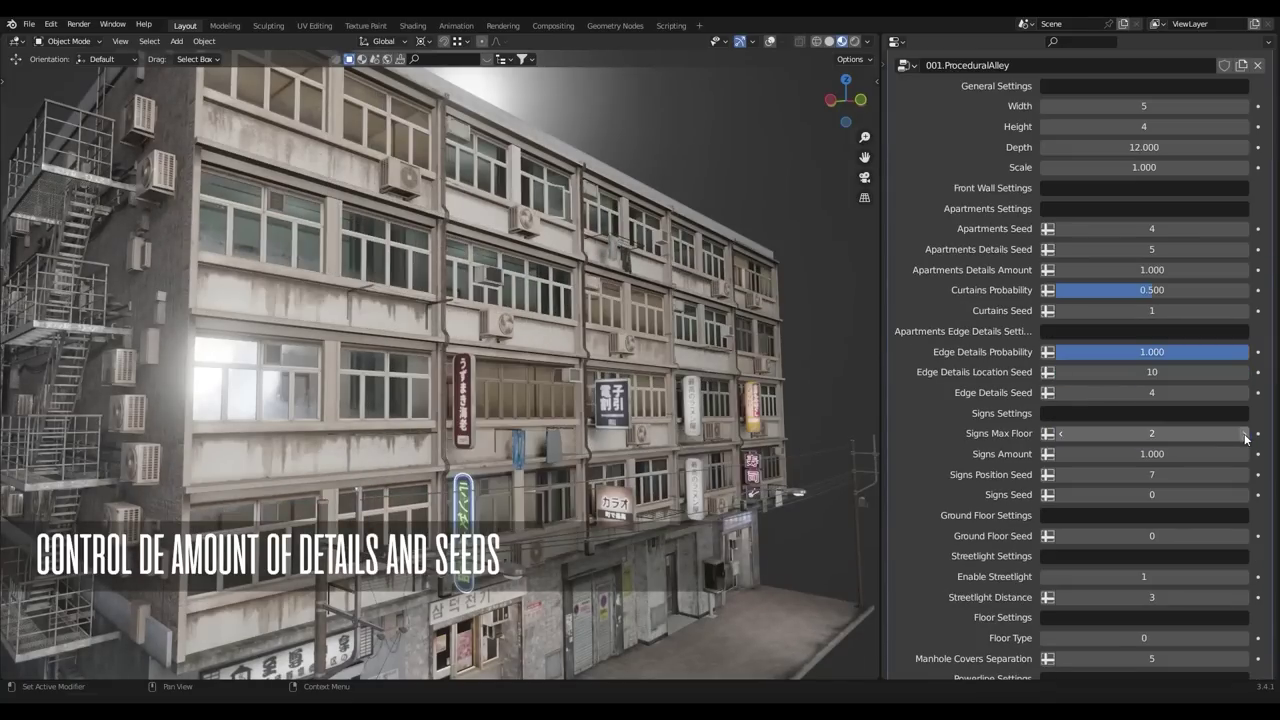
click(1063, 475)
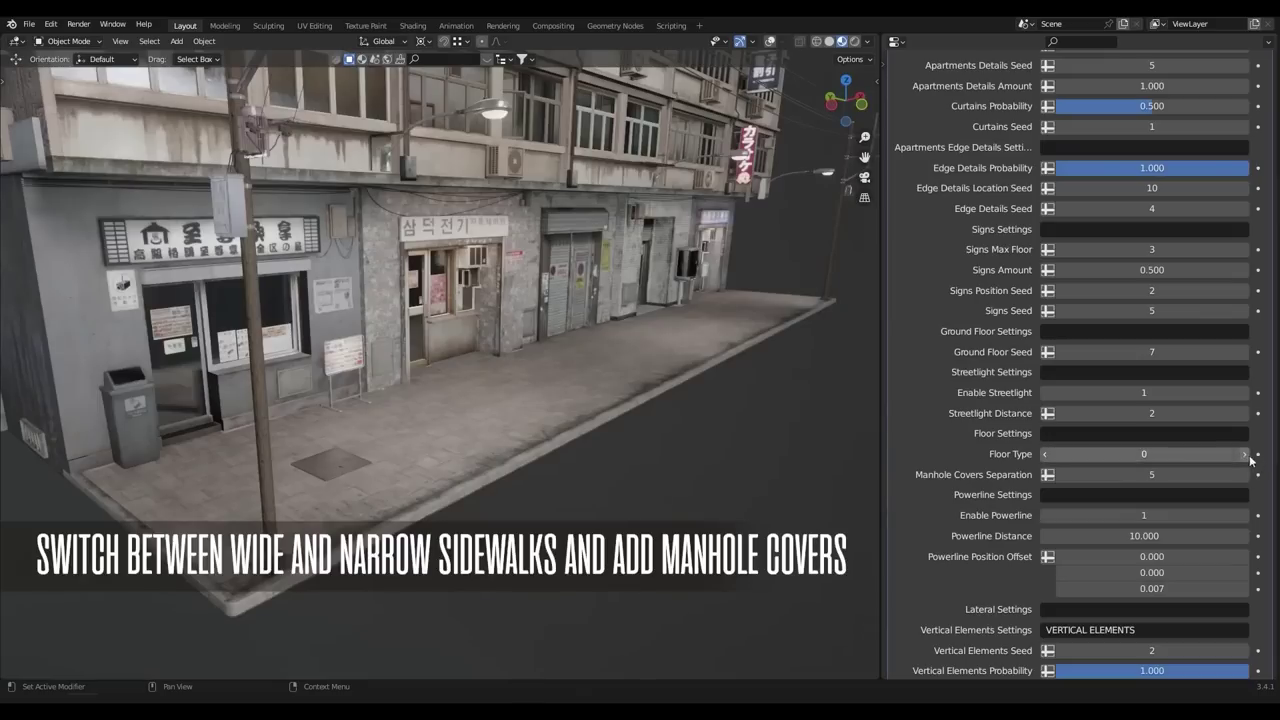
Switch the alley's Floor Type to 1 and back to 0, and adjust the Manhole Covers Separation
click(1245, 455)
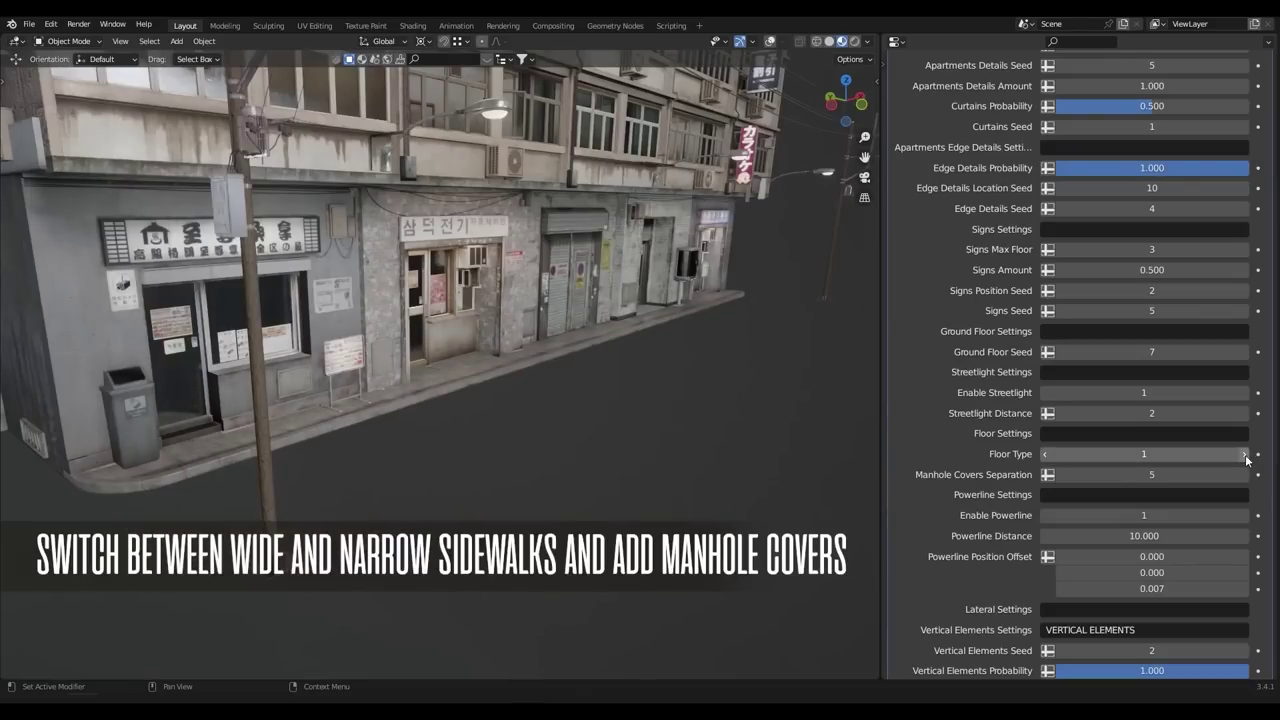
click(1043, 455)
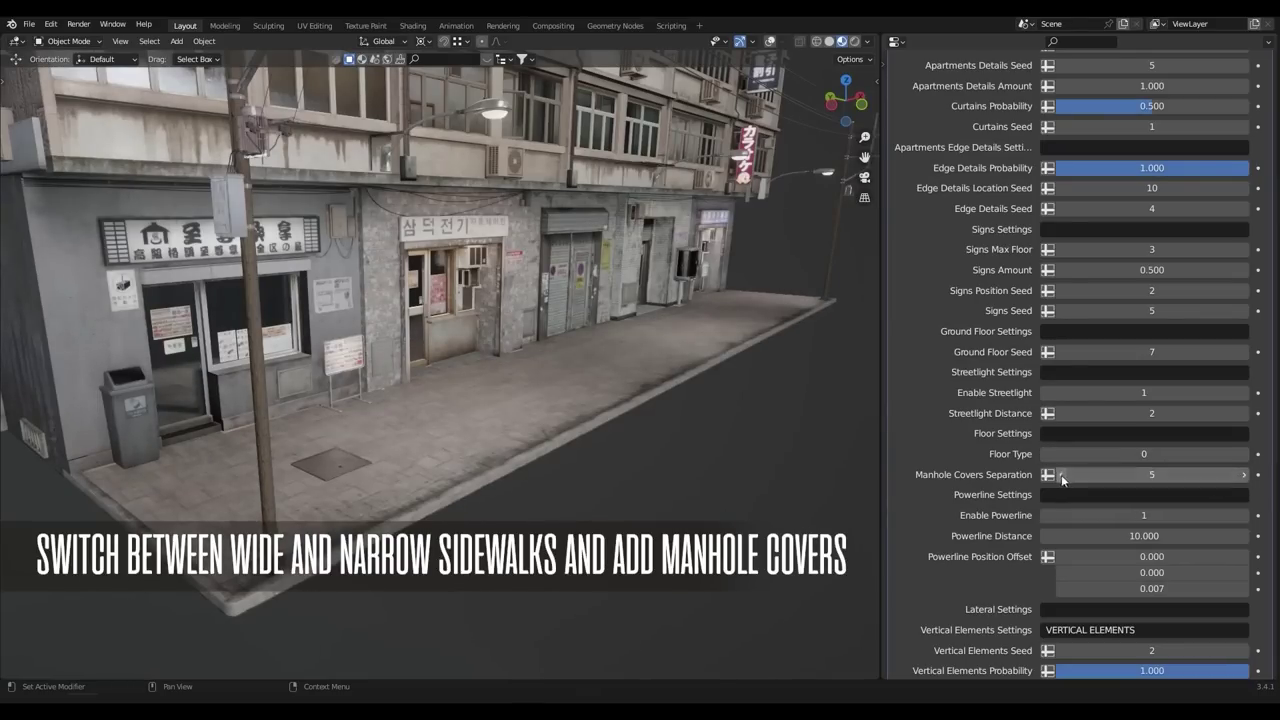
click(1245, 475)
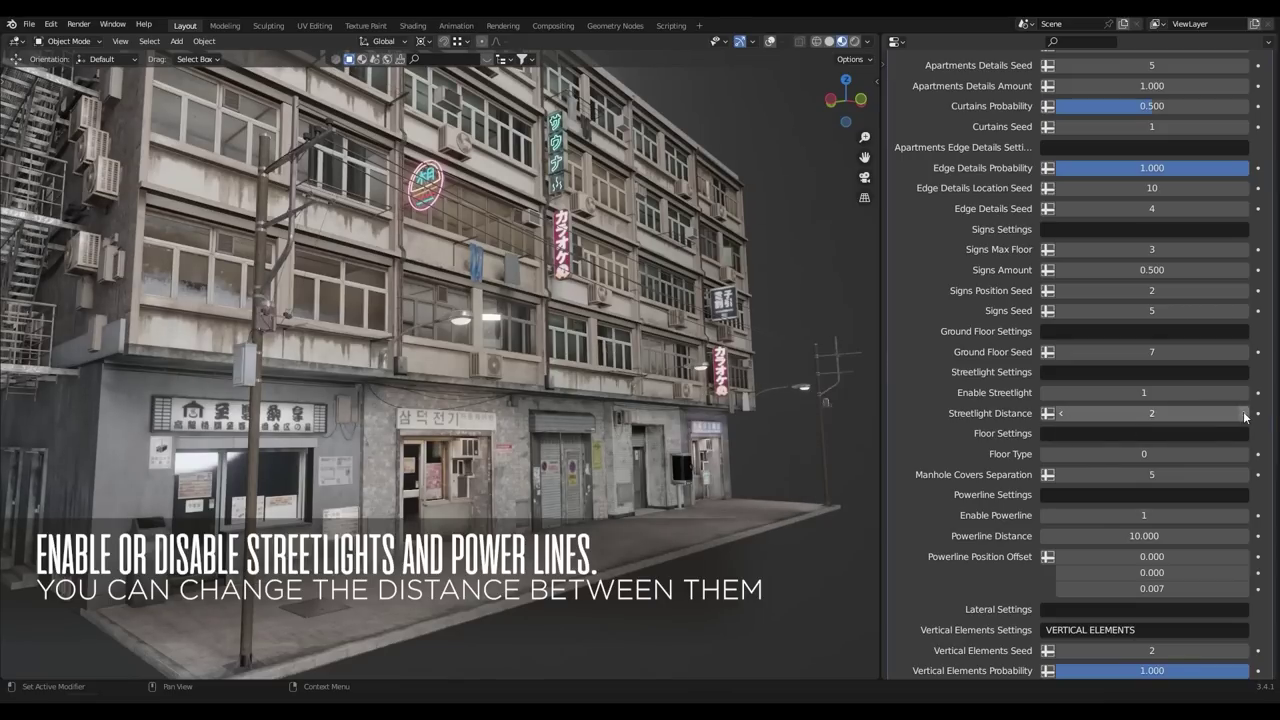
Toggle the alley's power lines and enter the Powerline Distance
click(1045, 515)
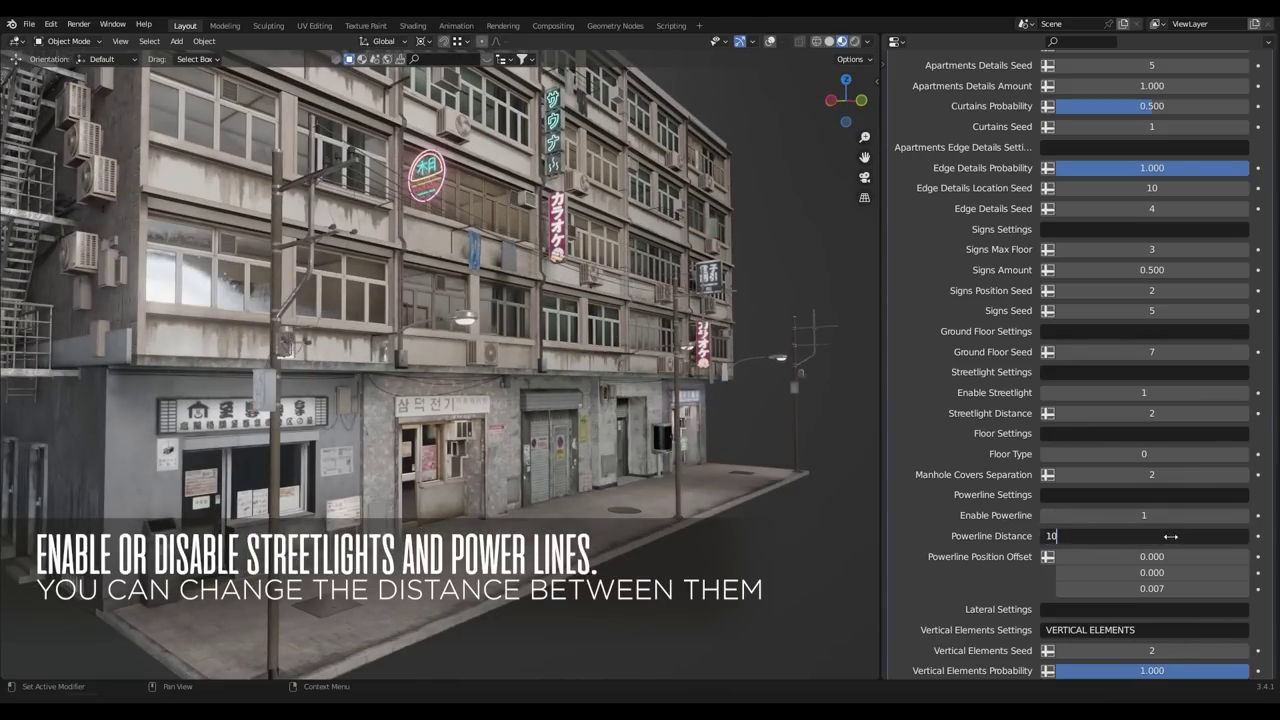
key(Return)
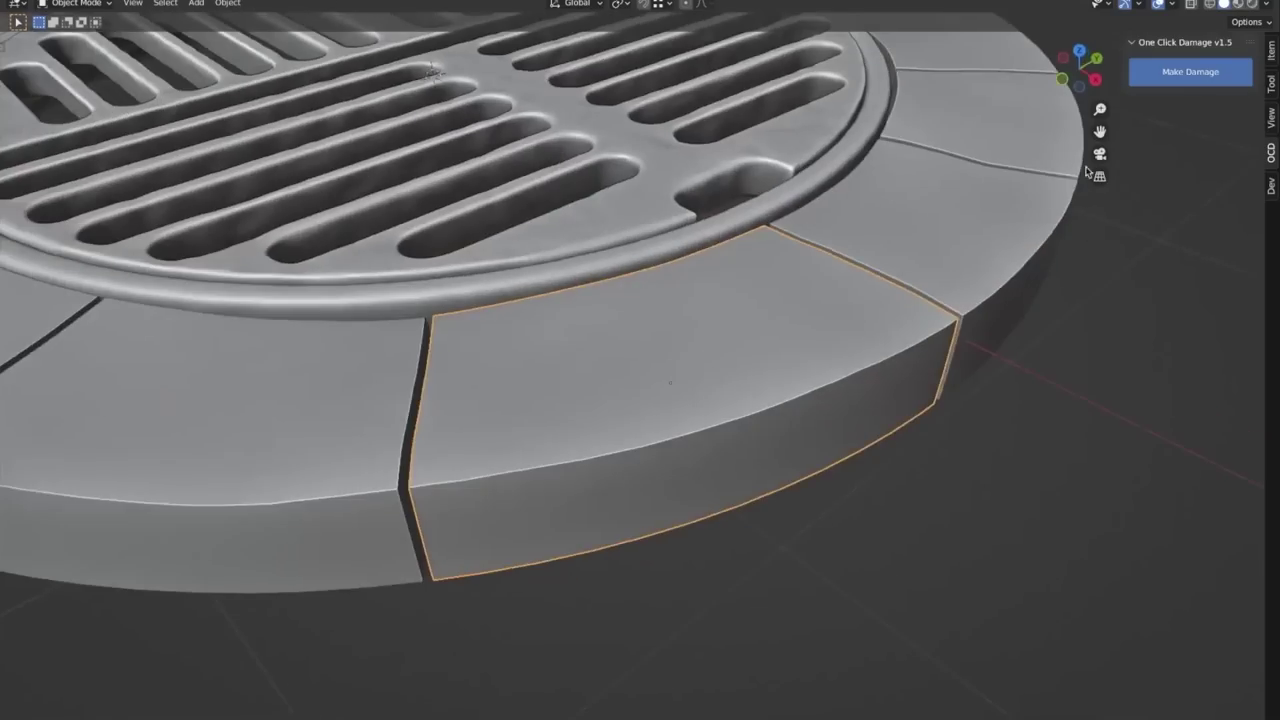
Generate damage on the selected ring stone and adjust its noise type, Amount and Scale
click(1169, 80)
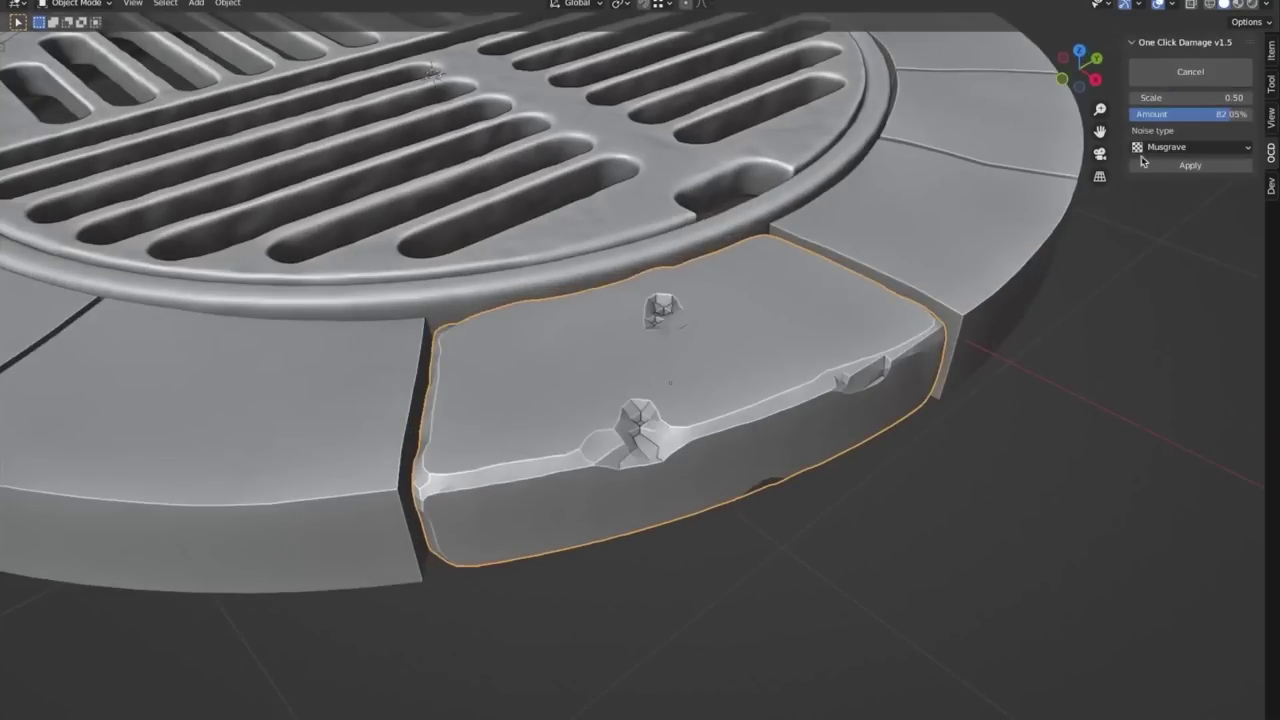
click(1190, 147)
click(1190, 120)
drag(1212, 114, 1160, 114)
middle_drag(700, 300, 800, 360)
double_click(1197, 98)
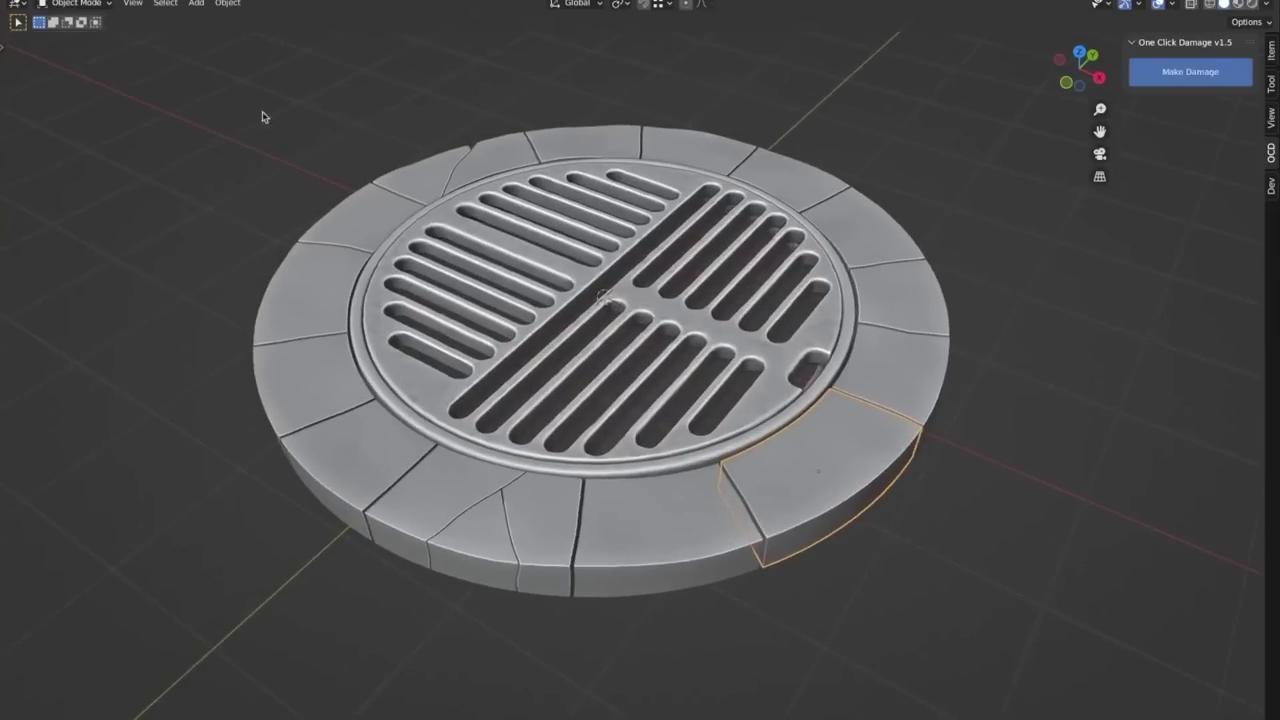
Select all pieces of the round grate and its surrounding stone ring
drag(177, 77, 909, 551)
key(KP_Decimal)
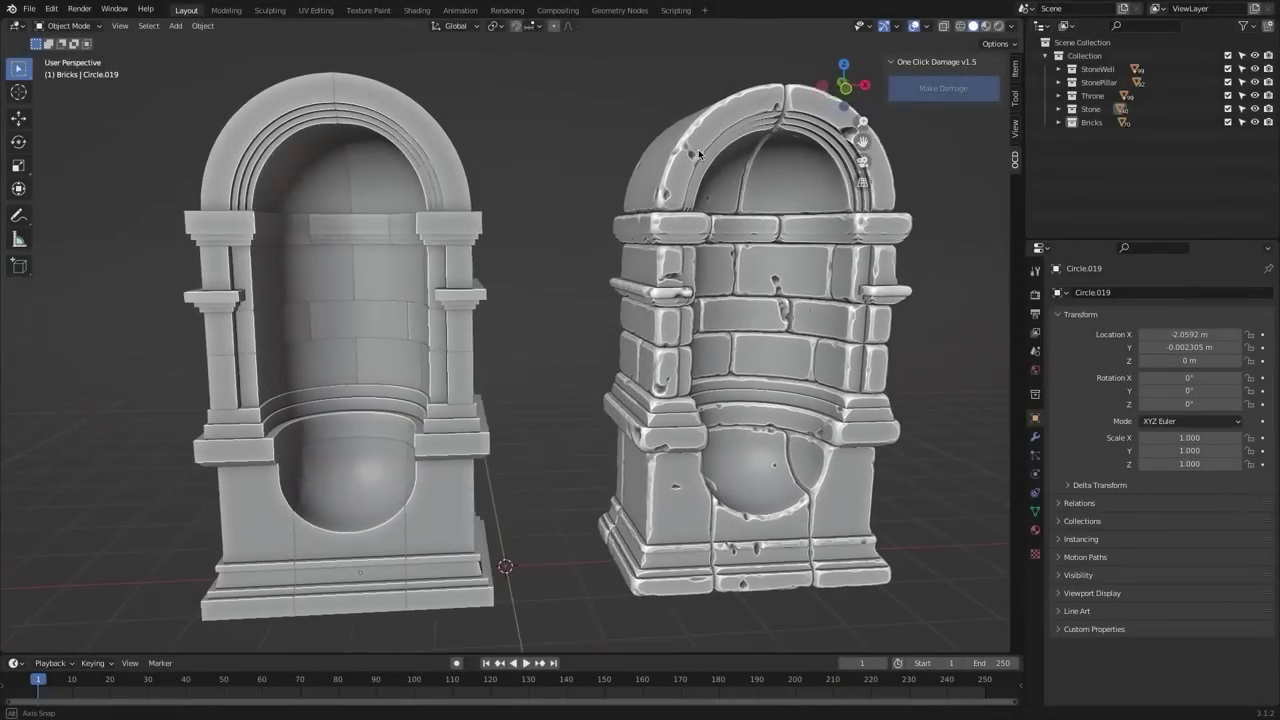
middle_drag(698, 149, 710, 230)
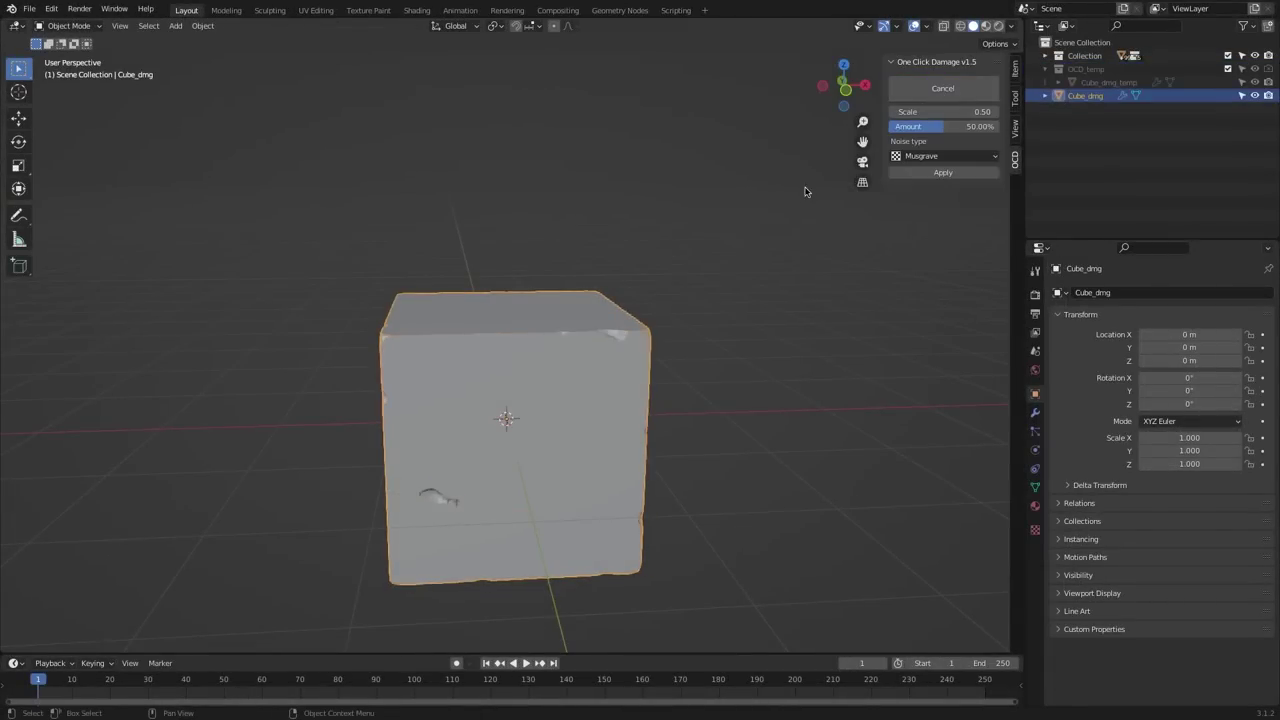
Set the cube's damage Amount to 88.10% and its noise type to Wood
middle_drag(805, 191, 708, 286)
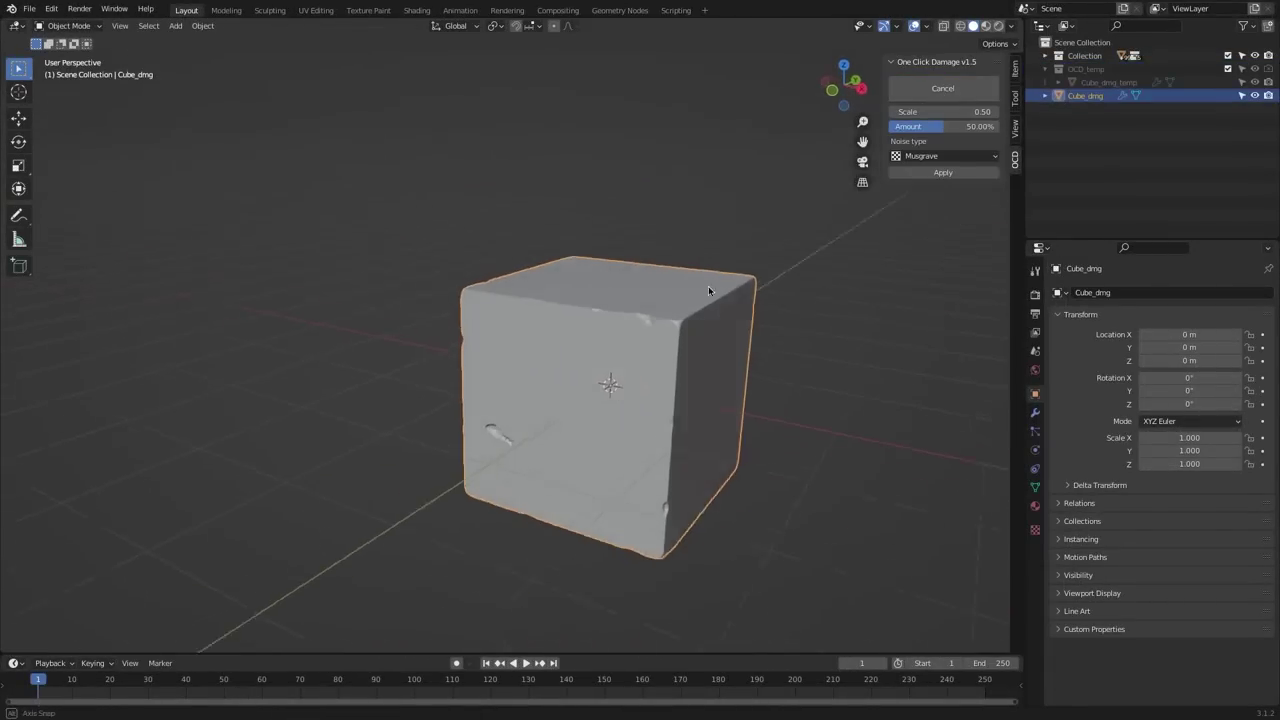
drag(930, 126, 985, 126)
click(943, 156)
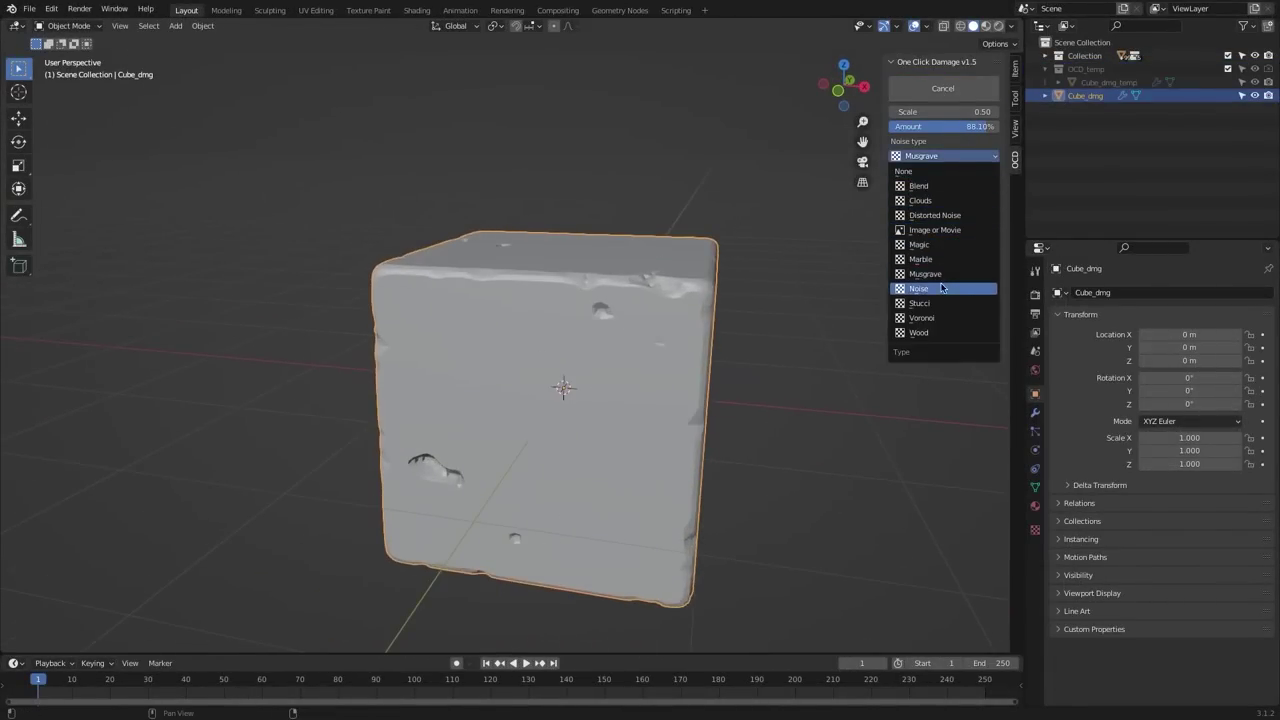
click(940, 333)
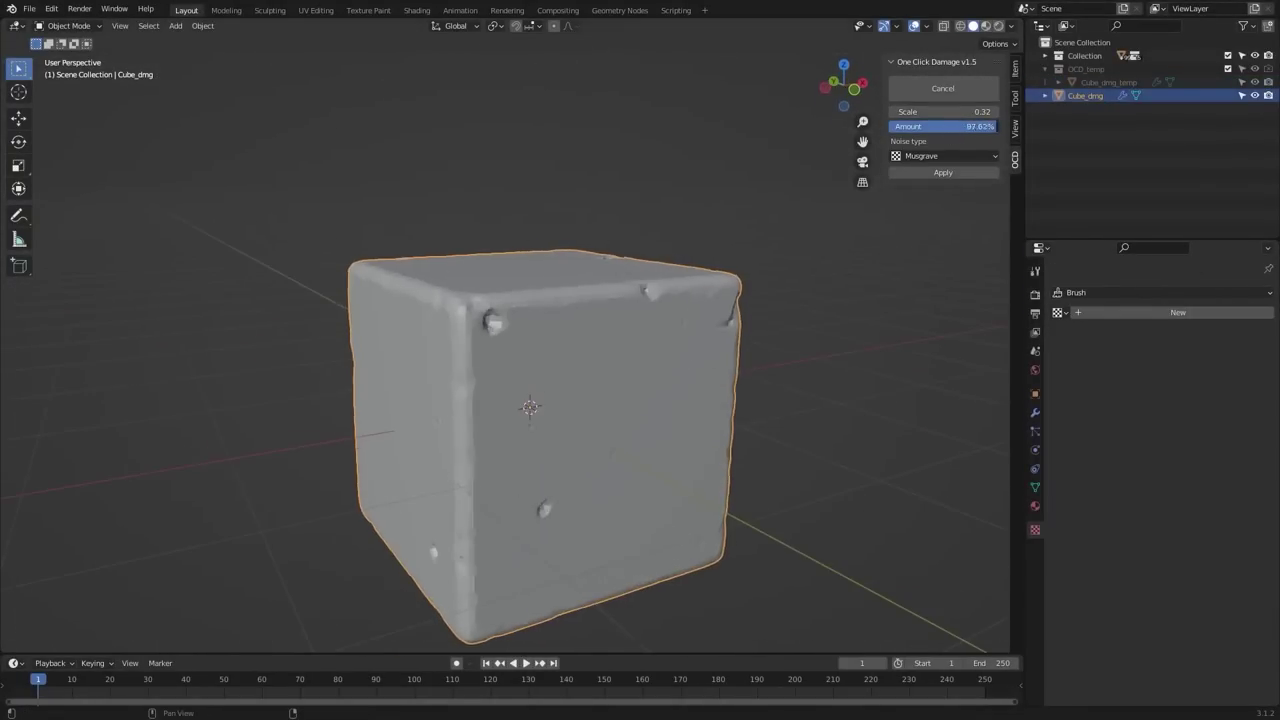
Show the cube's materials in Material Preview shading and set the INSIDE material's base color to black
click(1035, 505)
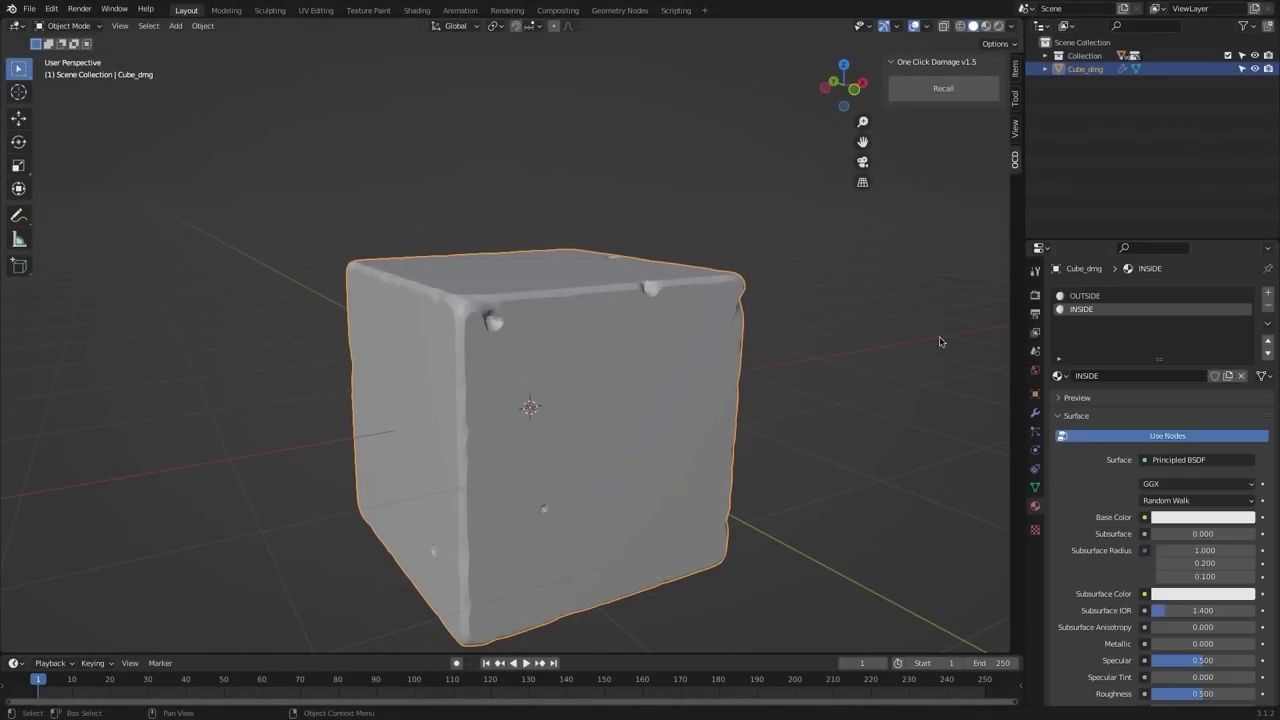
click(986, 26)
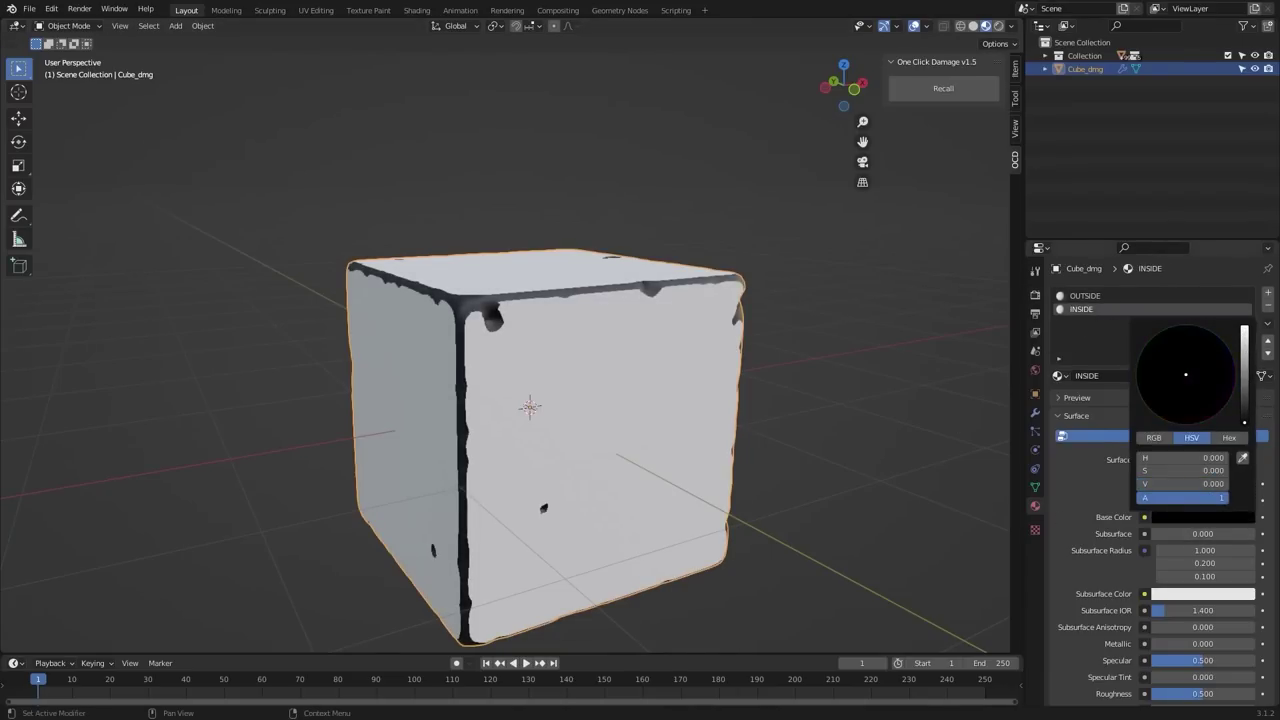
middle_drag(924, 429, 607, 376)
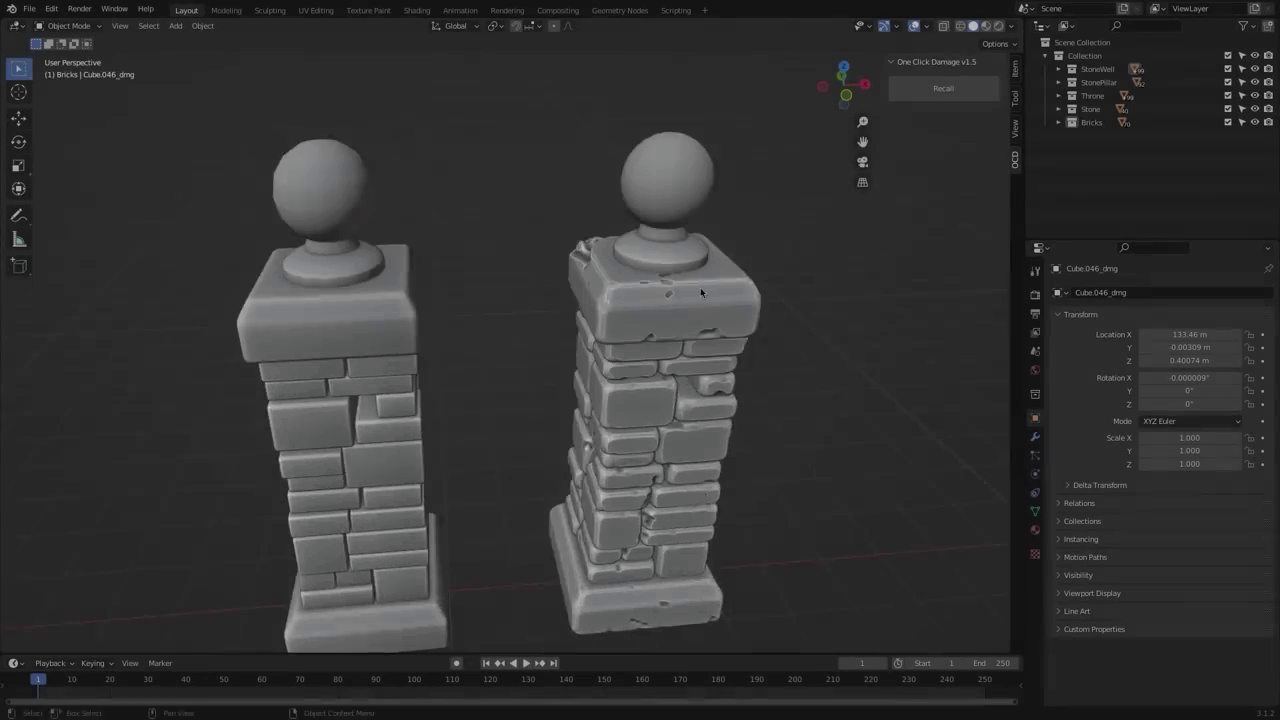
middle_drag(700, 290, 622, 283)
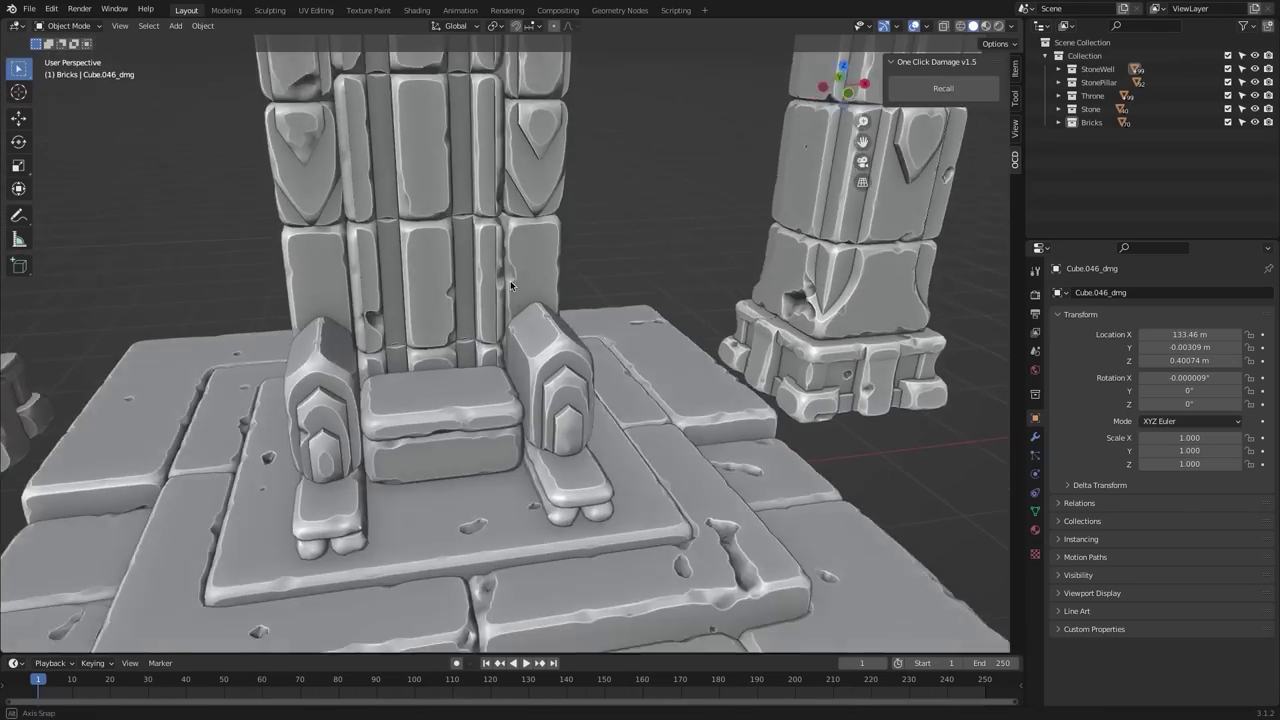
middle_drag(510, 280, 434, 267)
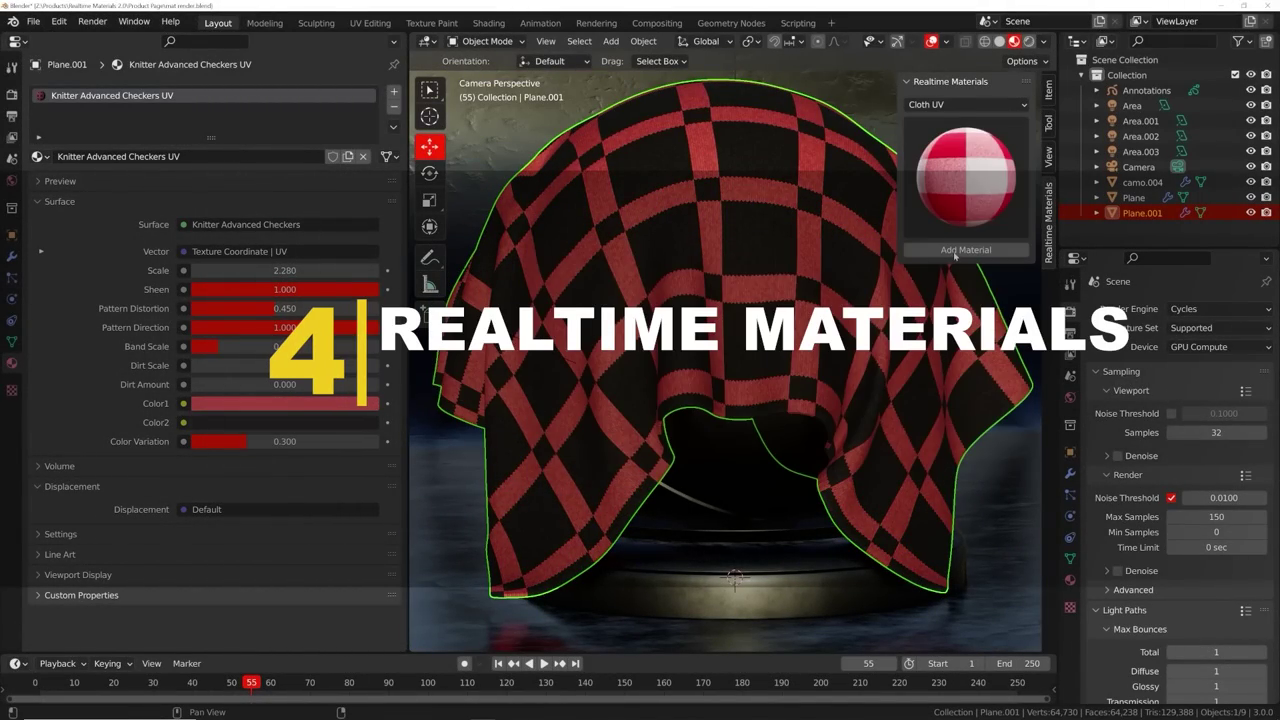
Add the red and white checkered Cloth UV material to the draped cloth and adjust its shader settings
click(954, 251)
click(238, 292)
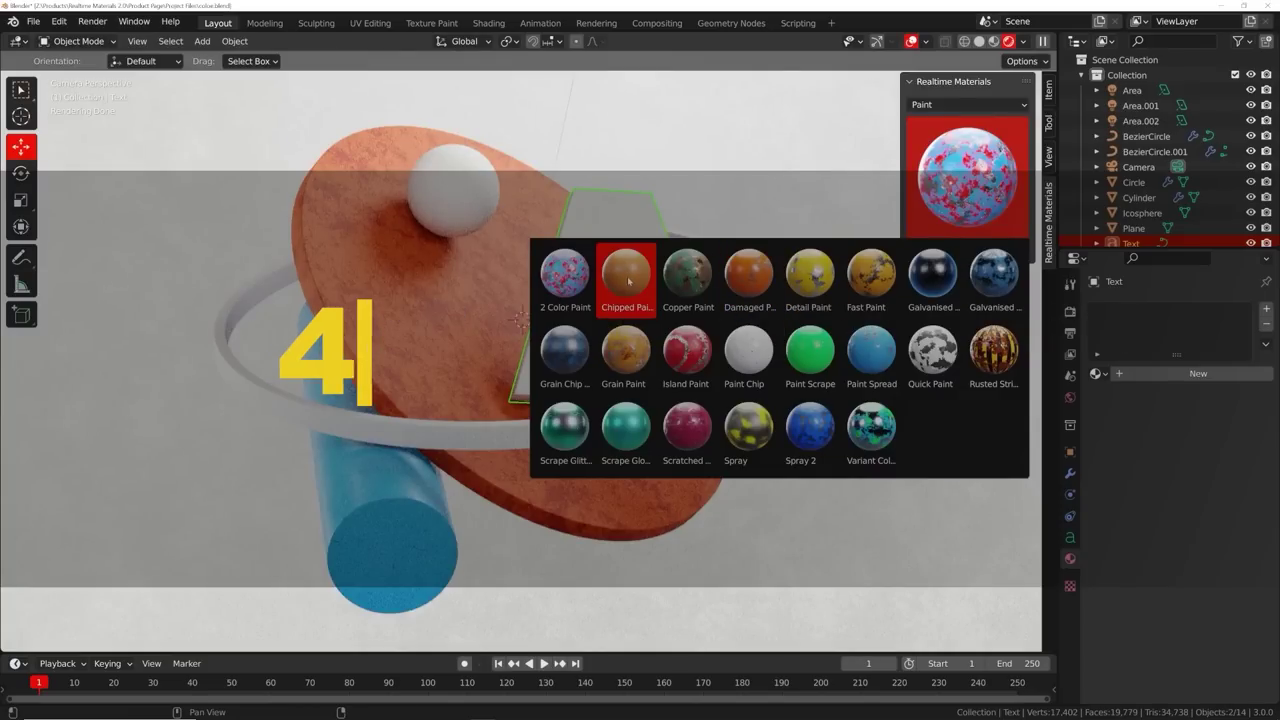
Add the Chipped Paint material from the Paint category to the letter A text object
click(626, 275)
click(967, 249)
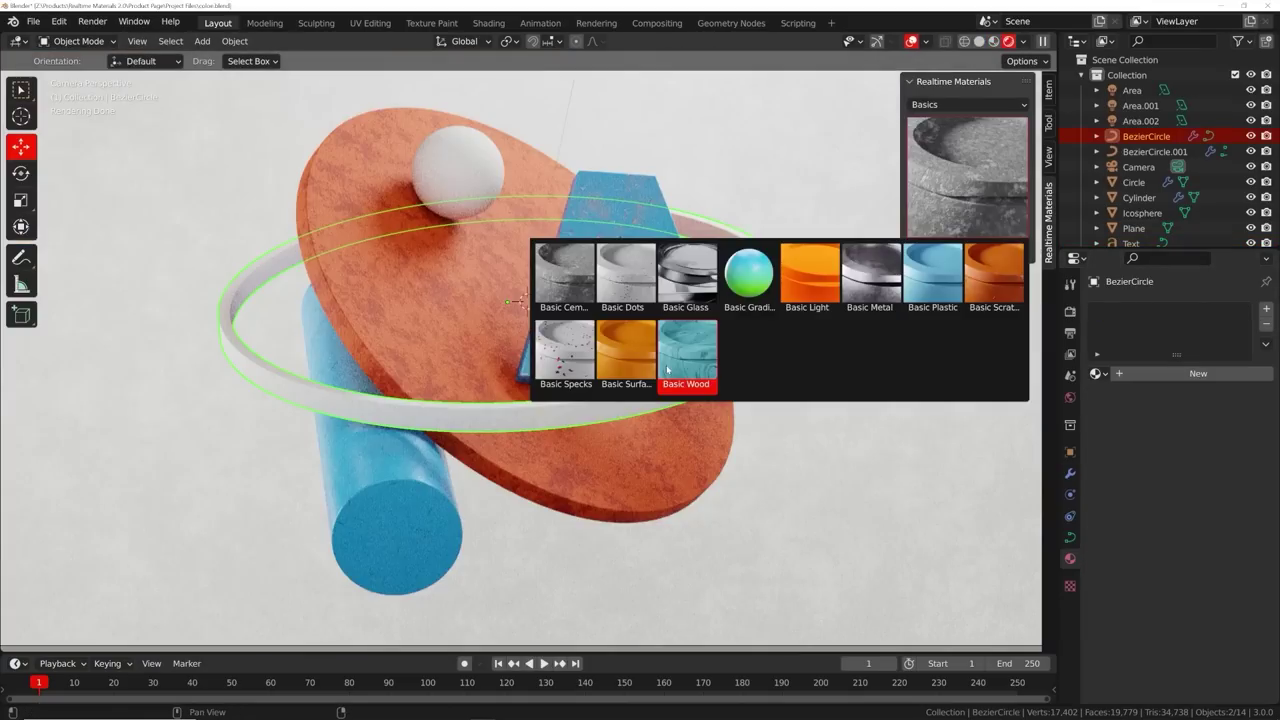
Add the Basic Wood material to the large BezierCircle ring and change its first wood color
click(686, 357)
click(960, 250)
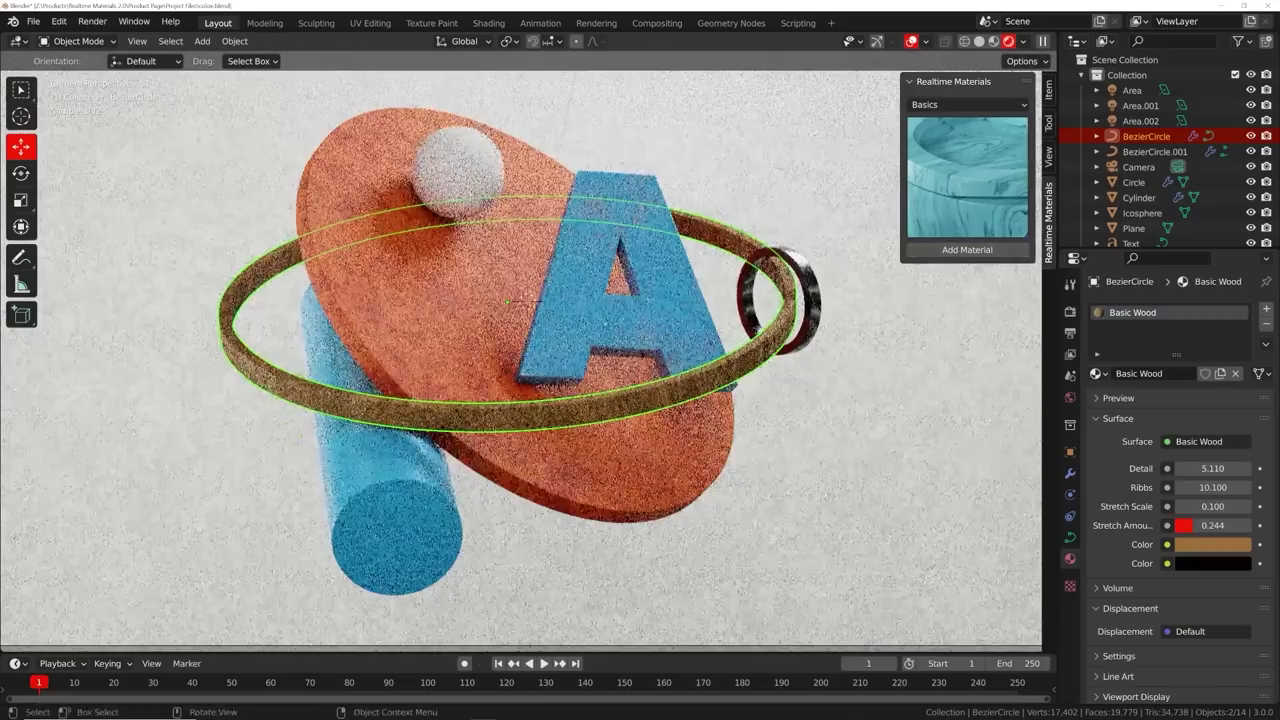
click(1205, 545)
click(1191, 339)
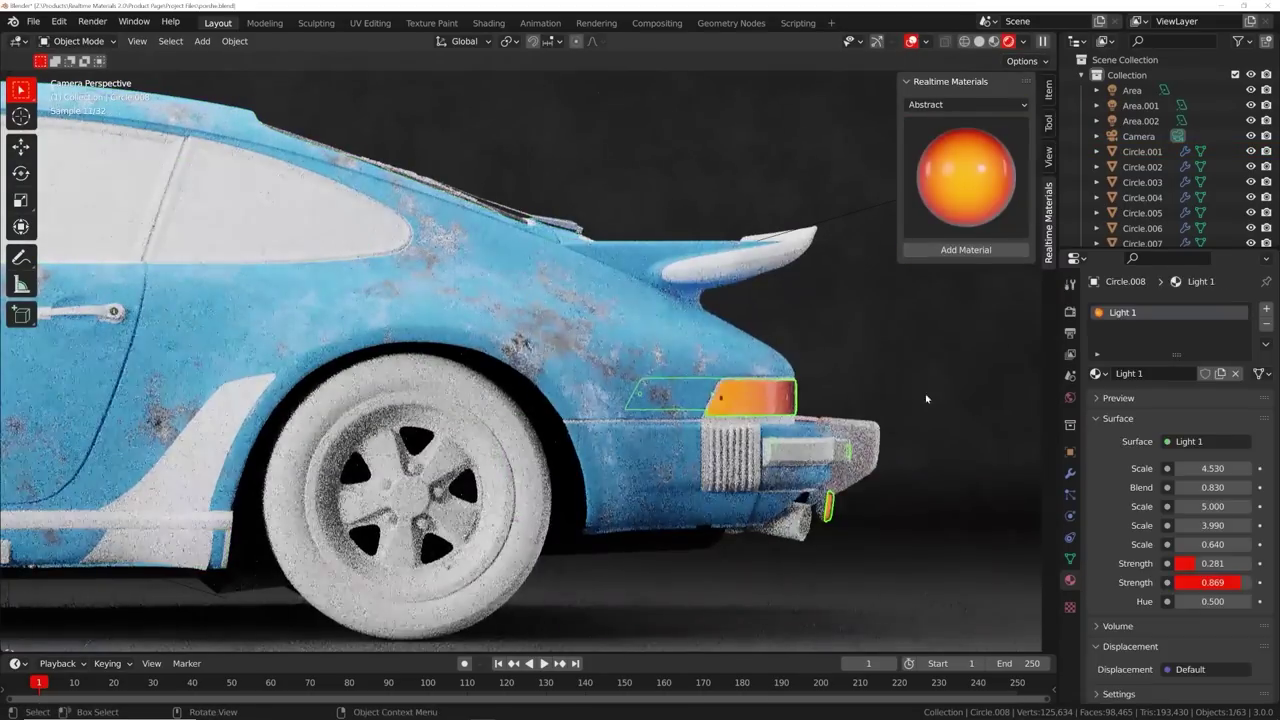
Add the Cracked Asphalt material from the Exterior category to the preview ball and open the material categories
click(966, 104)
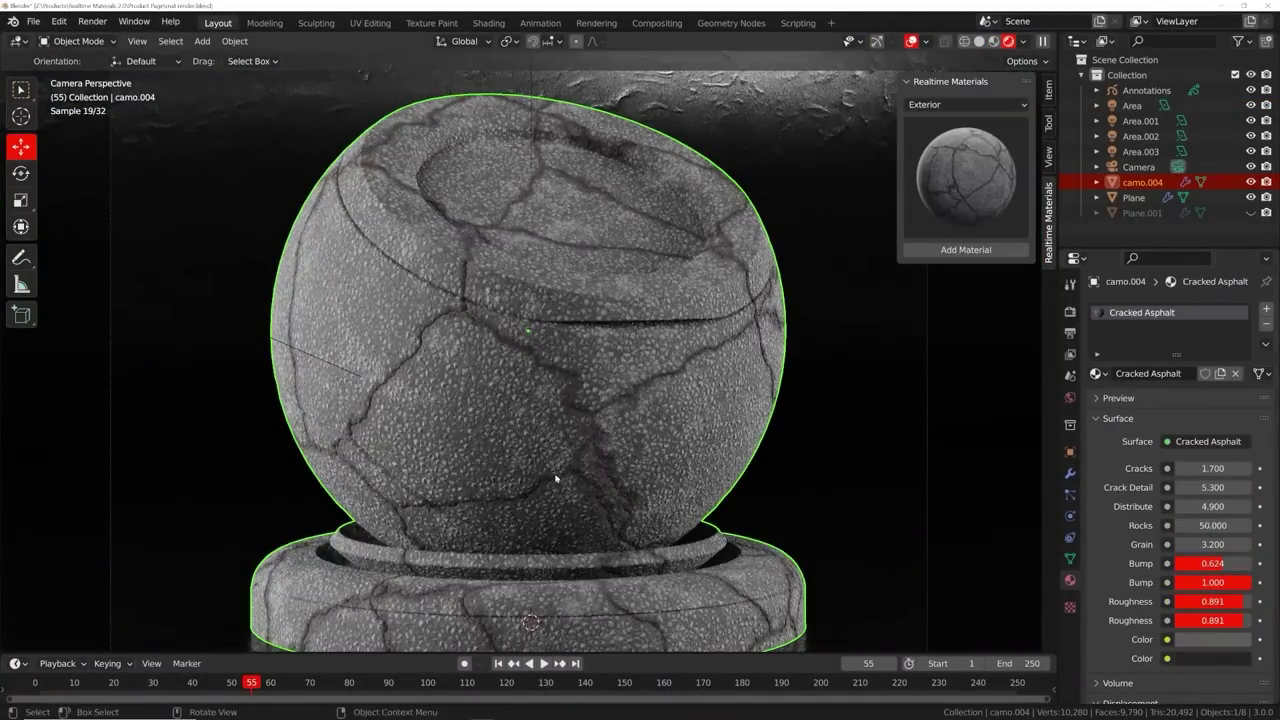
click(966, 250)
click(965, 104)
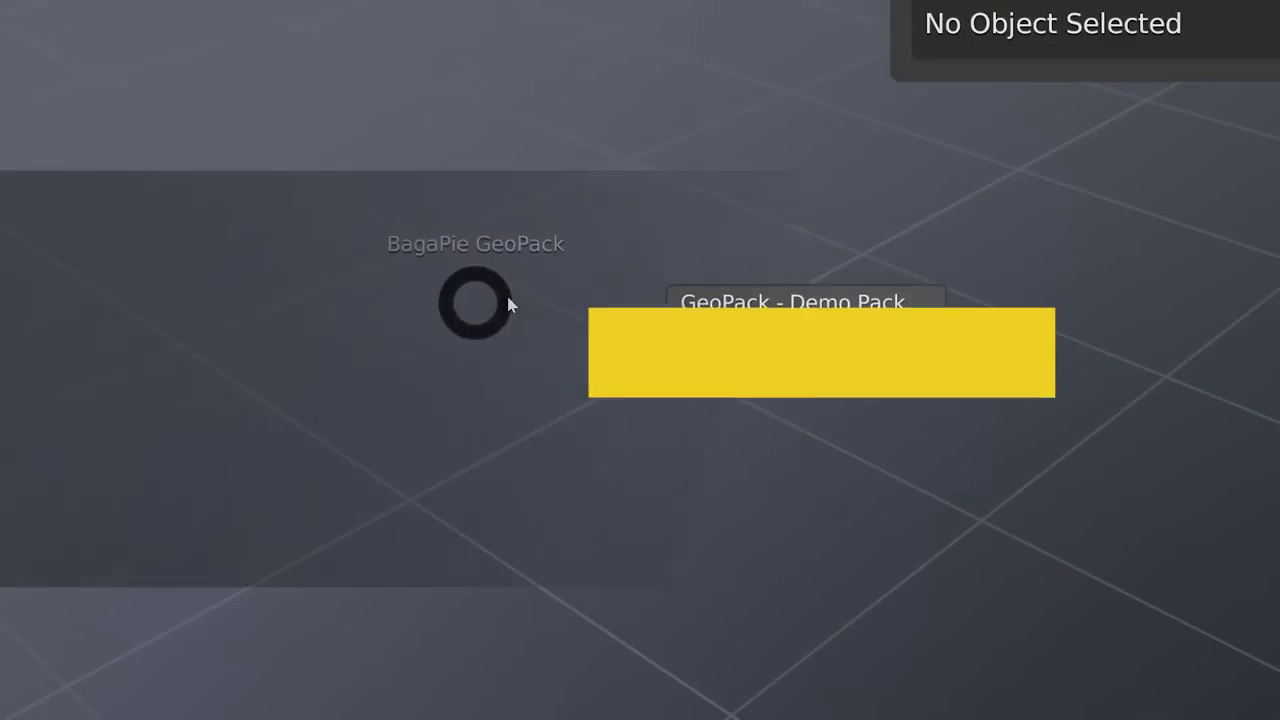
Insert a Lego brick from the BagaPie GeoPack demo pack
click(508, 303)
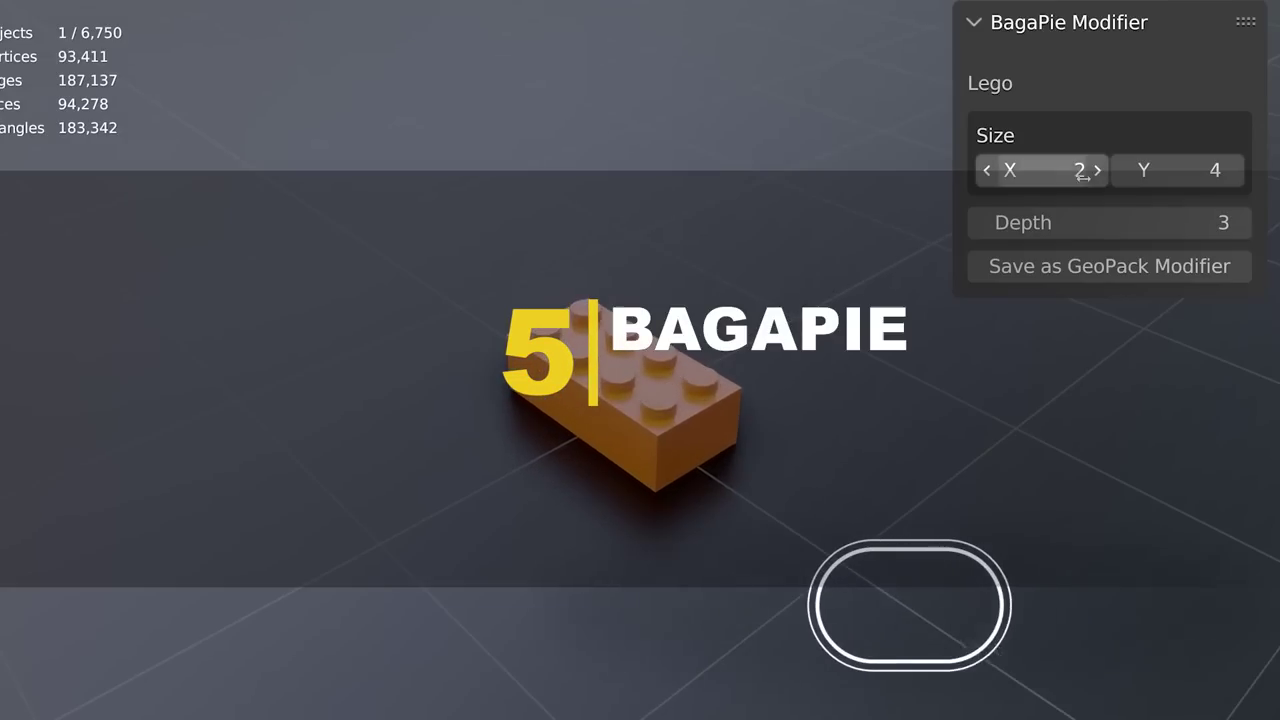
Open the Lego brick's X size for editing, and apply Point Propagation from the GeoPack demo pack to the monkey head
triple_click(1099, 172)
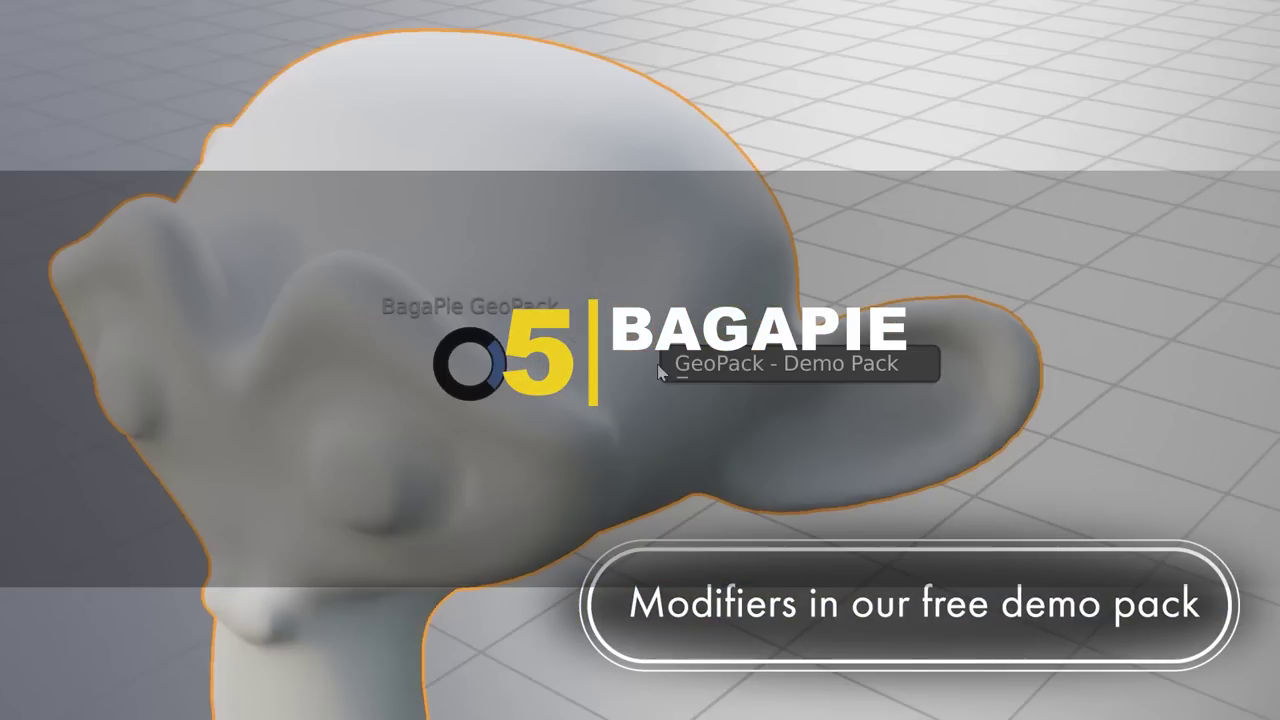
click(664, 370)
click(517, 508)
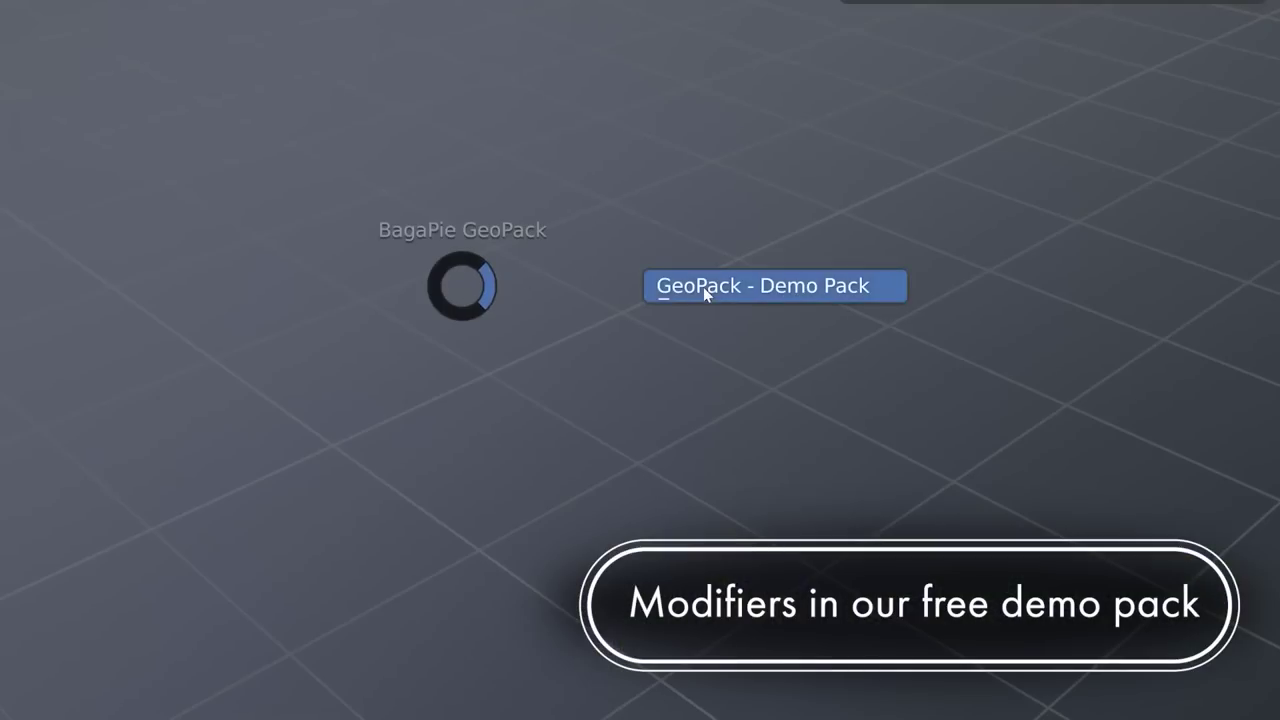
Insert the Sofa_Generator and the Fantasy Gate from the BagaPie GeoPack demo pack
click(703, 287)
click(874, 428)
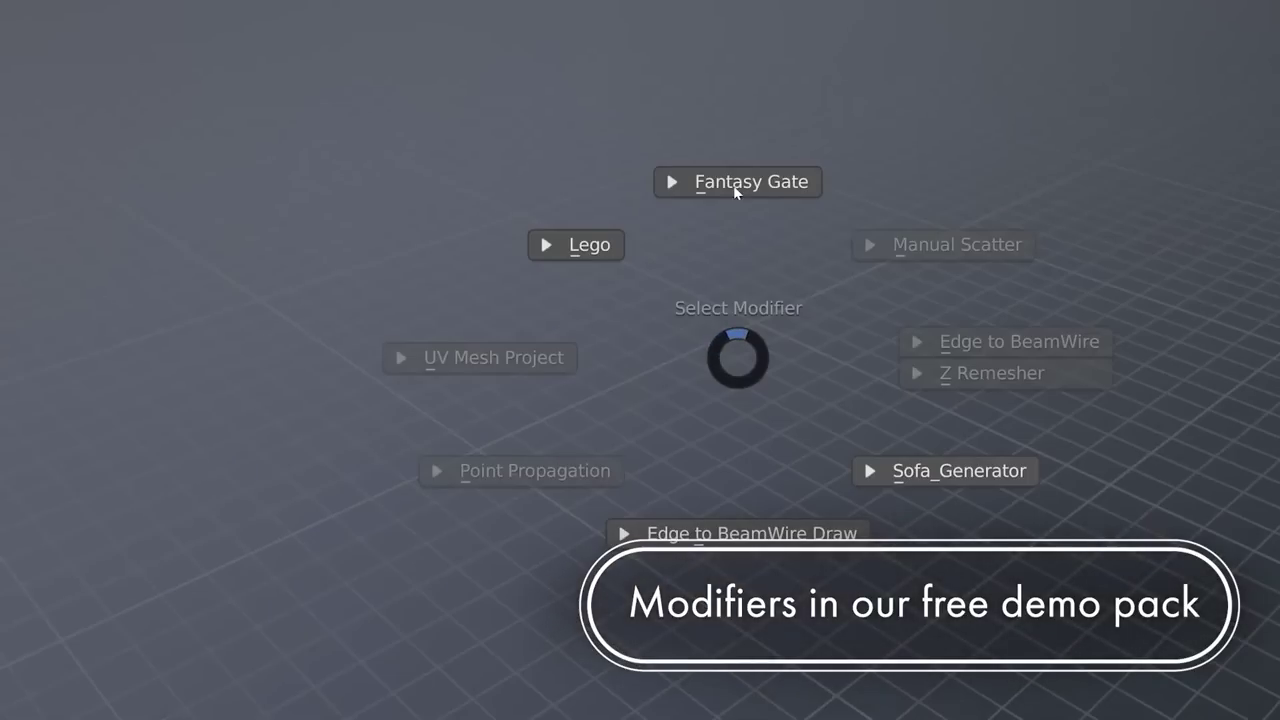
click(735, 183)
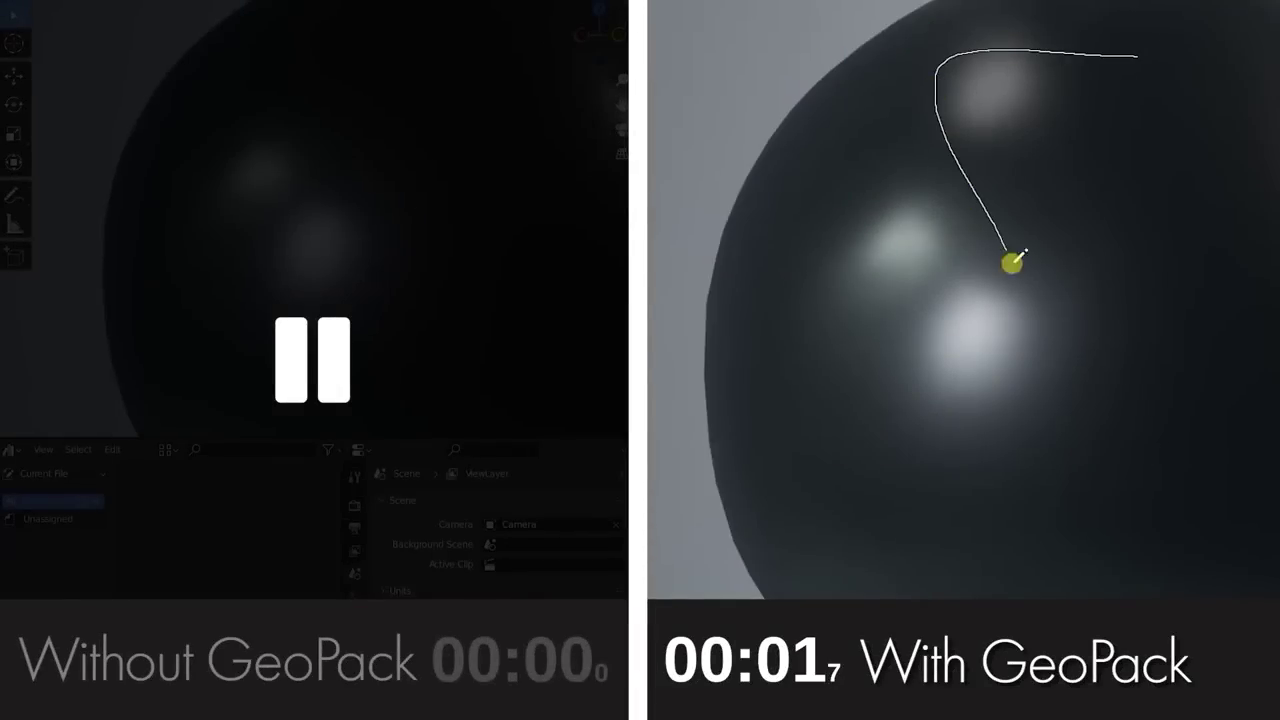
Draw a freehand curve down across the surface of the dark sphere
drag(1013, 262, 800, 525)
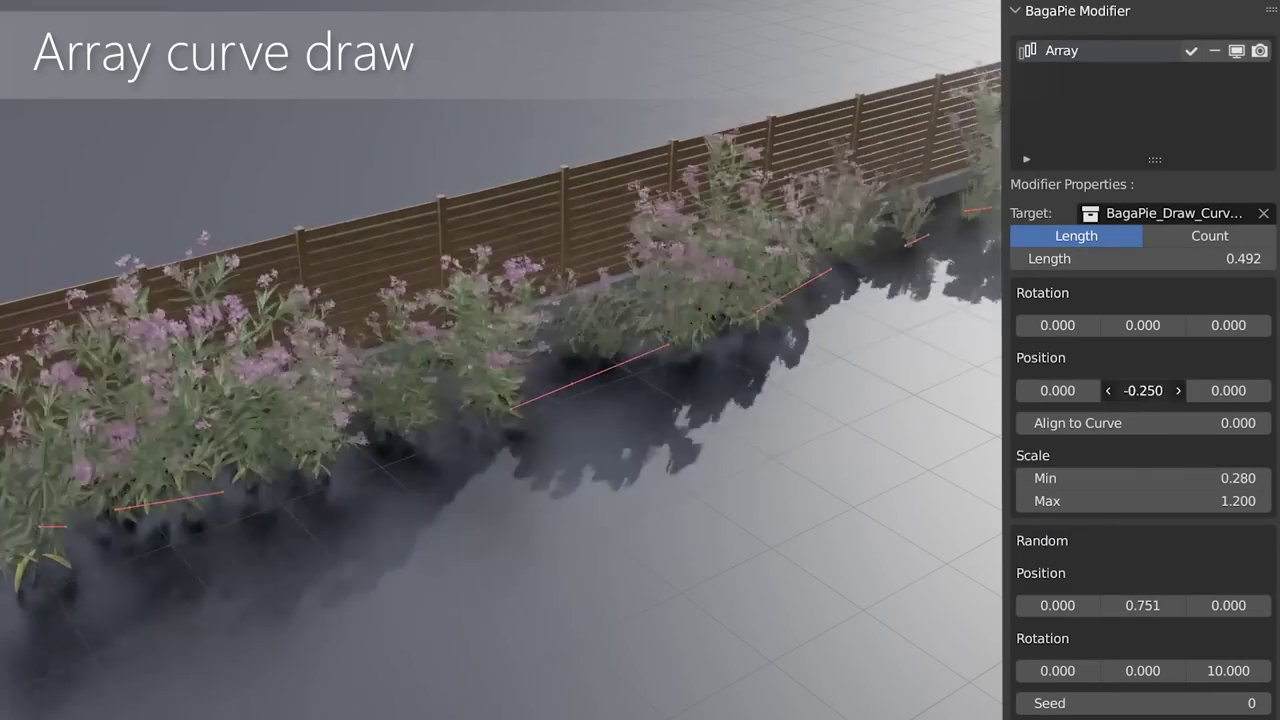
Lower the random Y position and raise the random Y rotation of the flower array along the fence
drag(1143, 605, 1110, 605)
drag(1143, 670, 1170, 670)
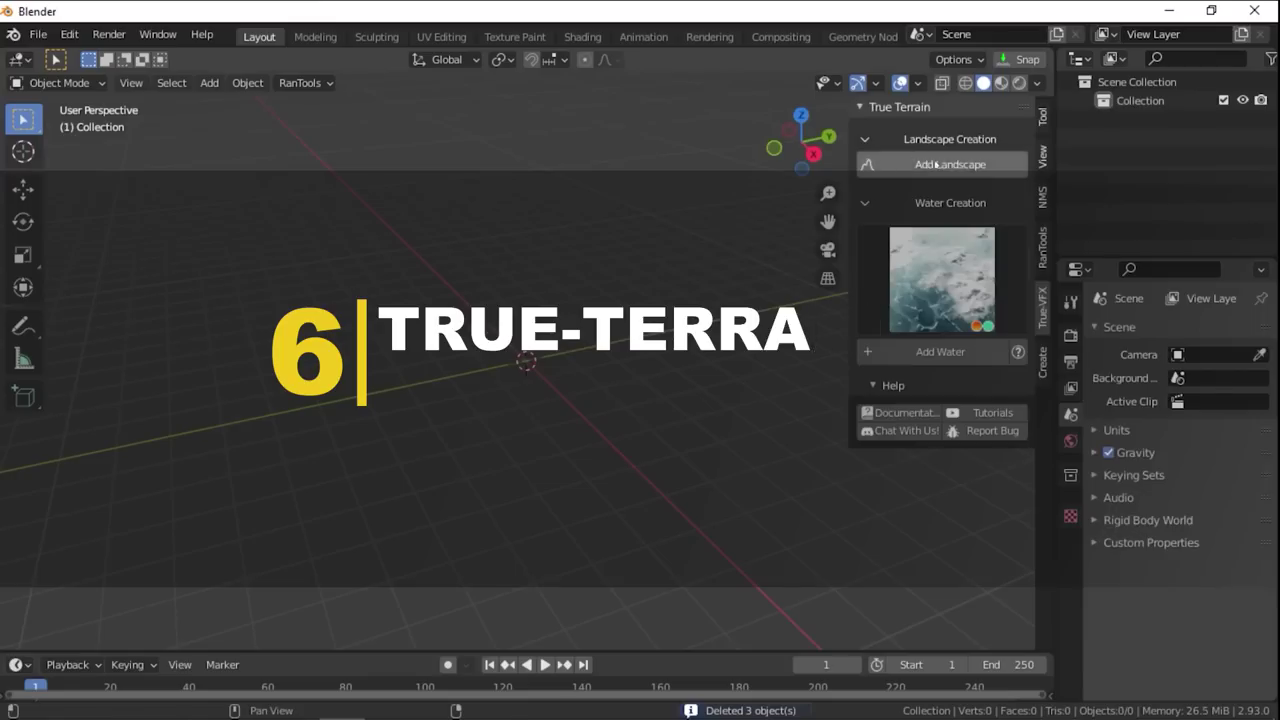
Add a True Terrain landscape to the empty scene
click(935, 164)
click(150, 637)
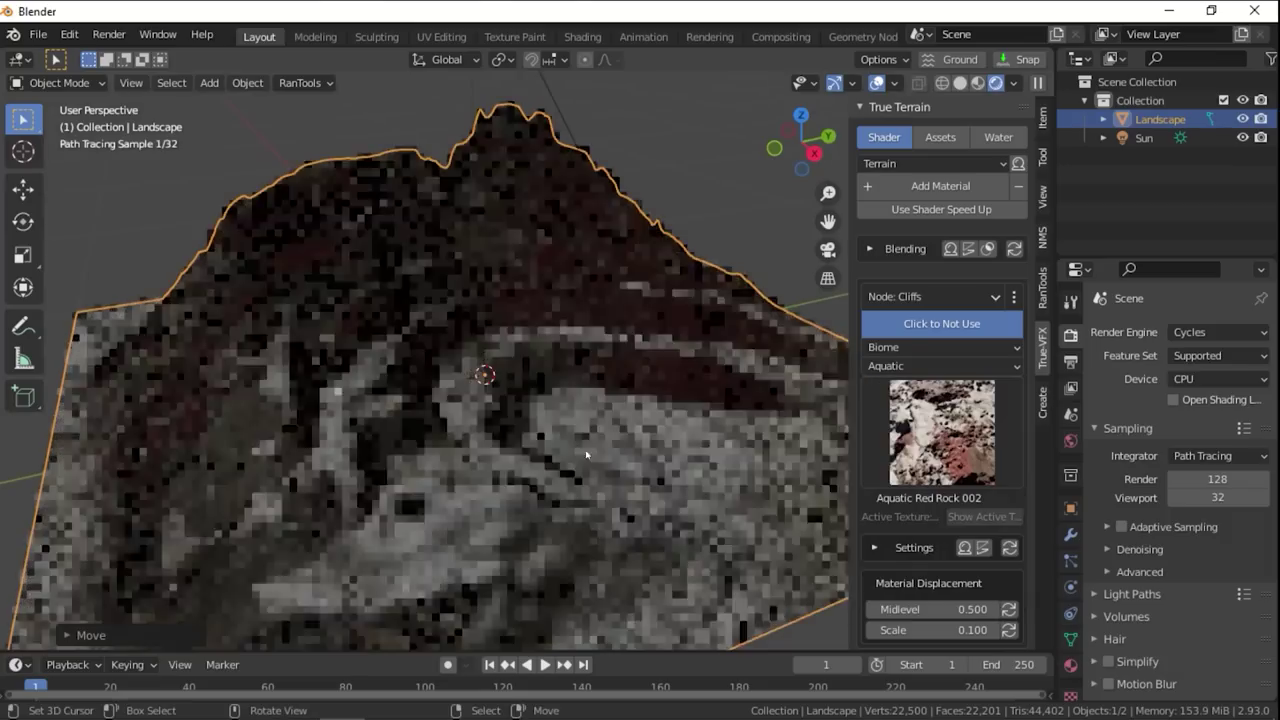
Choose Aquatic Light Rock 003 as the landscape's Cliffs - Secondary texture and open the list of terrain nodes
middle_drag(586, 455, 965, 343)
click(987, 405)
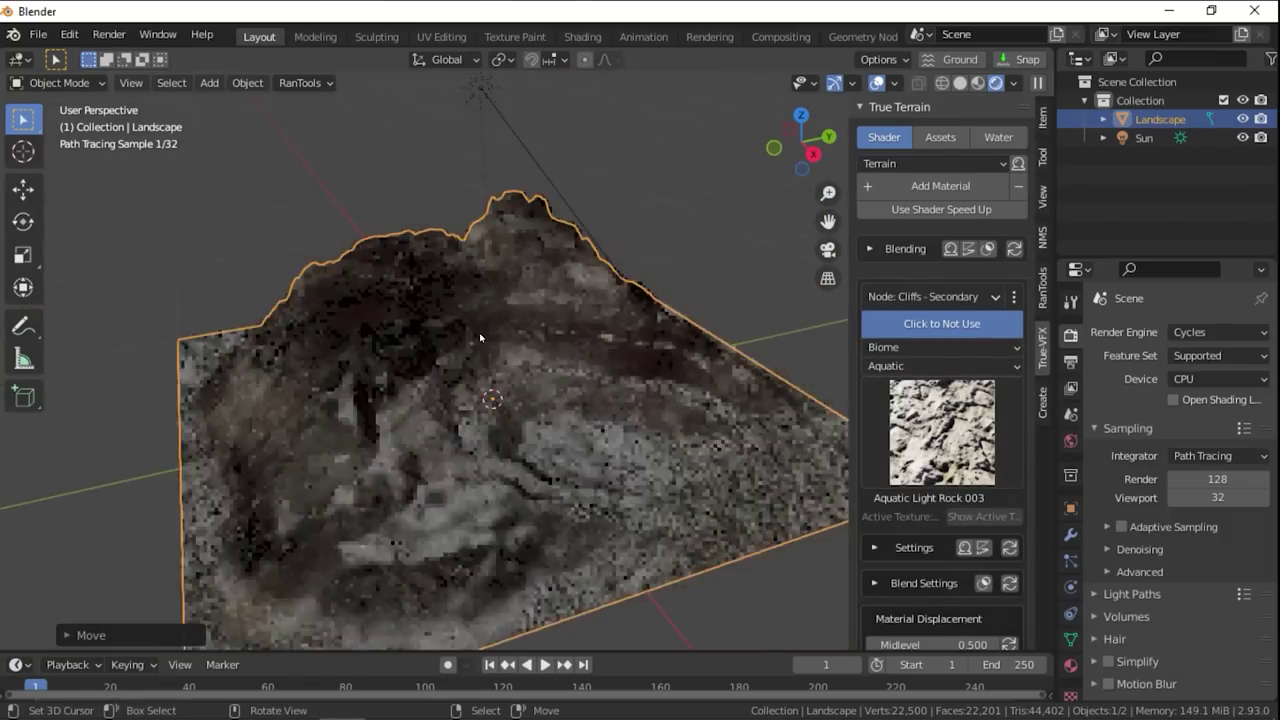
click(930, 296)
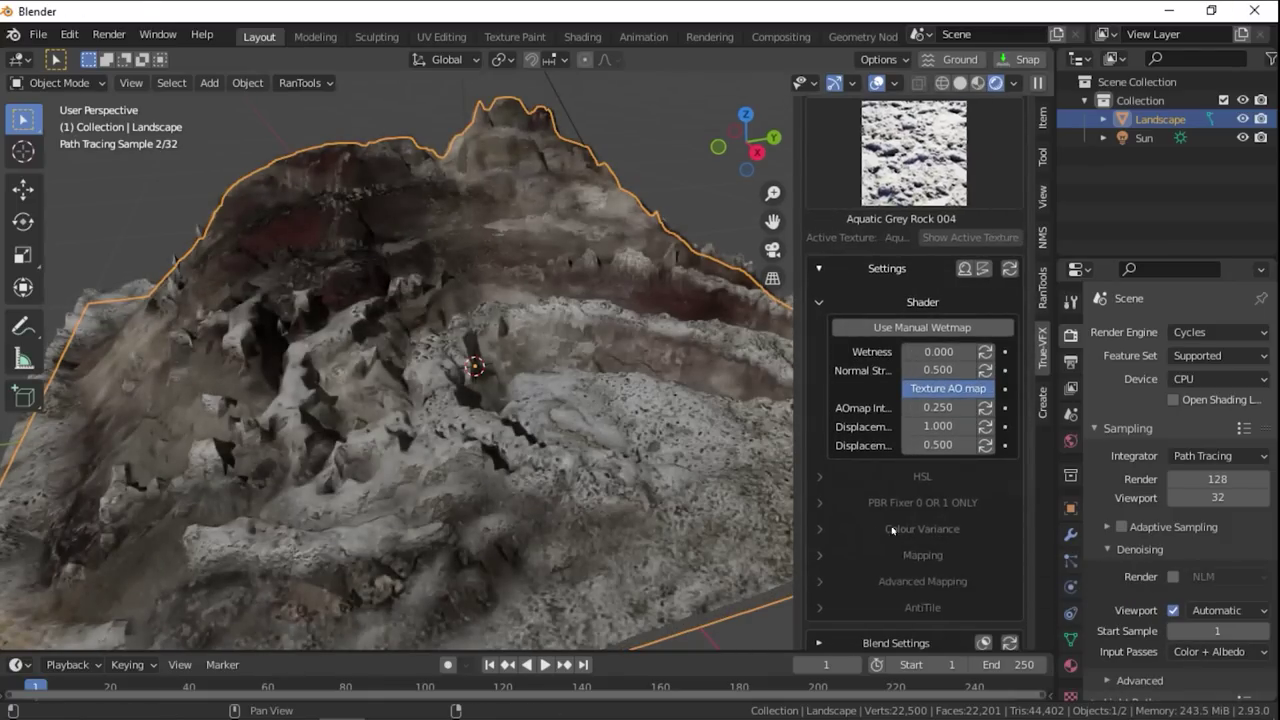
Set the Patches mask expansion to 0.6 in the landscape shader's blend settings
scroll(935, 508, down, 3)
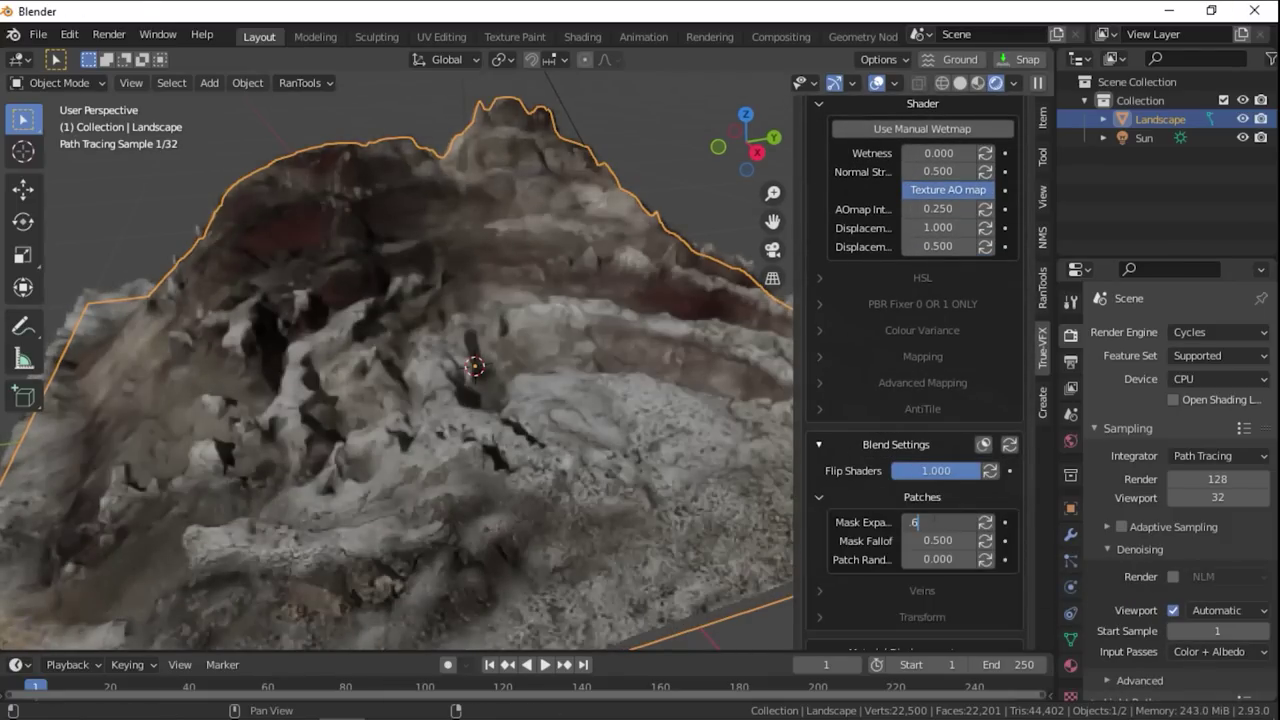
key(Return)
Set the feature set to Experimental and add a Catmull-Clark subdivision modifier to the landscape
scroll(936, 567, down, 5)
click(931, 523)
click(928, 566)
click(905, 551)
scroll(901, 477, down, 2)
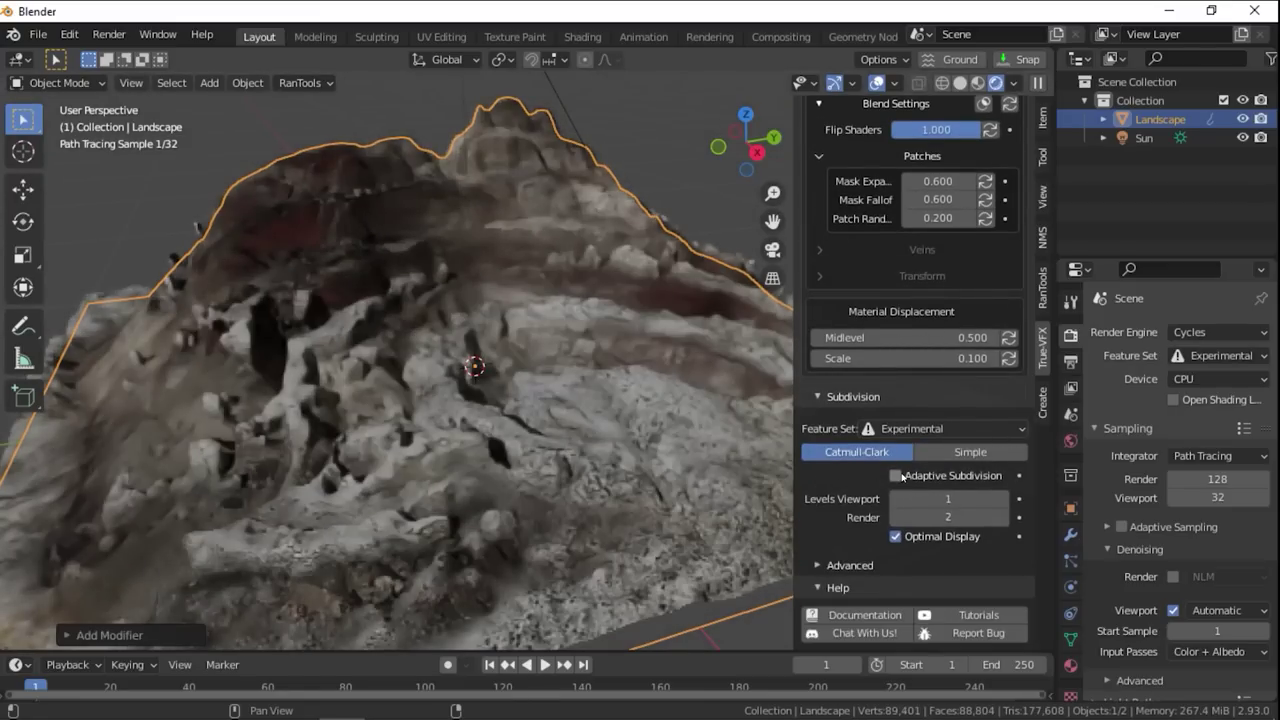
scroll(858, 520, down, 2)
scroll(848, 491, up, 2)
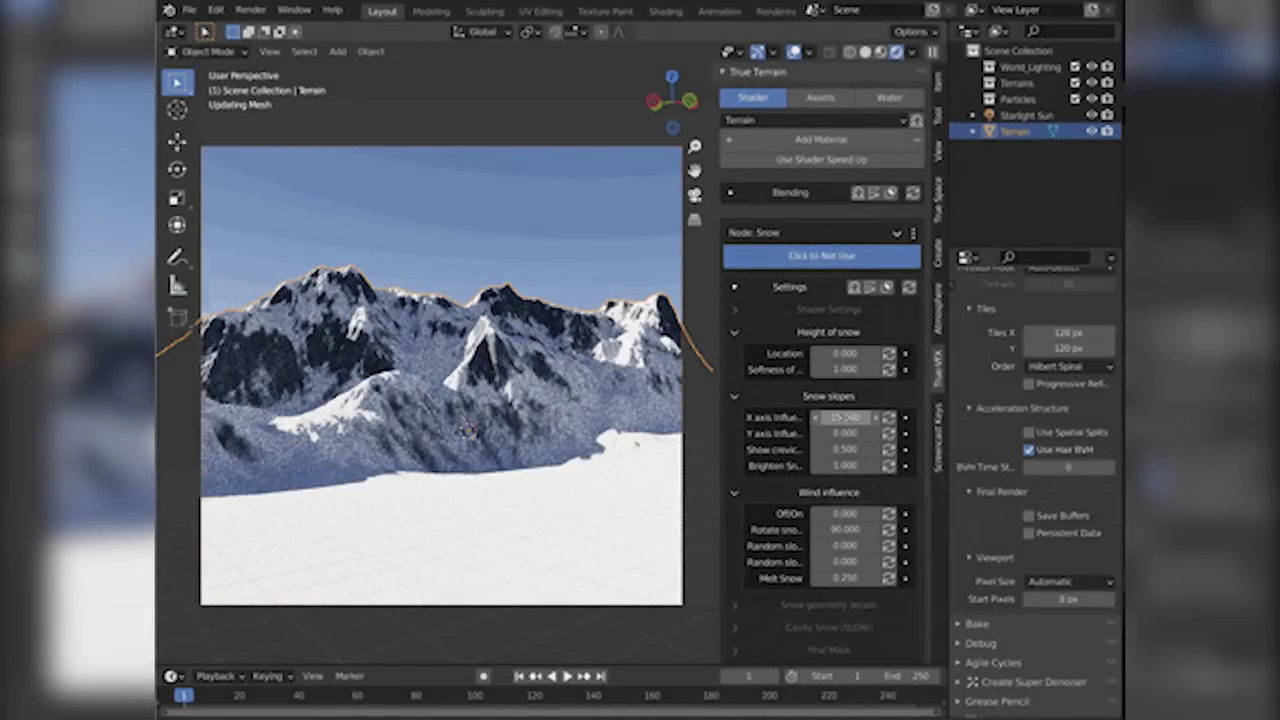
Change the X axis influence of the snow slopes in the terrain's Snow node
click(845, 417)
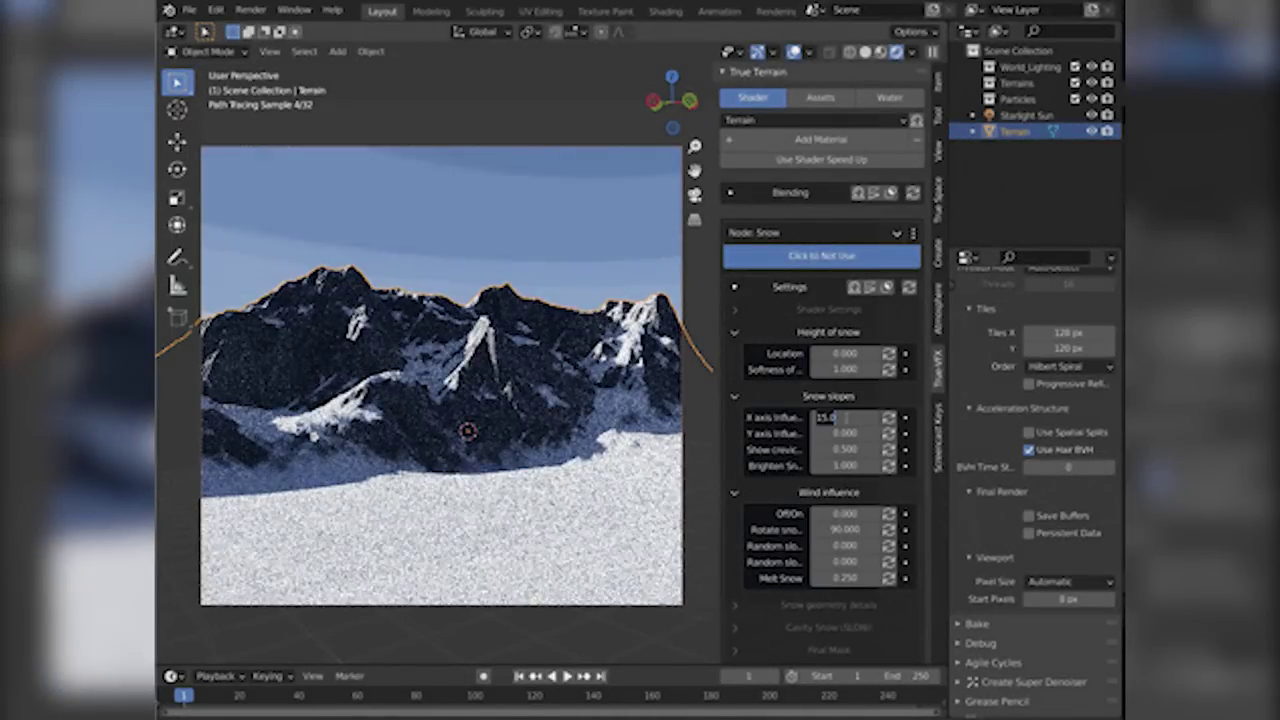
text(5)
key(Return)
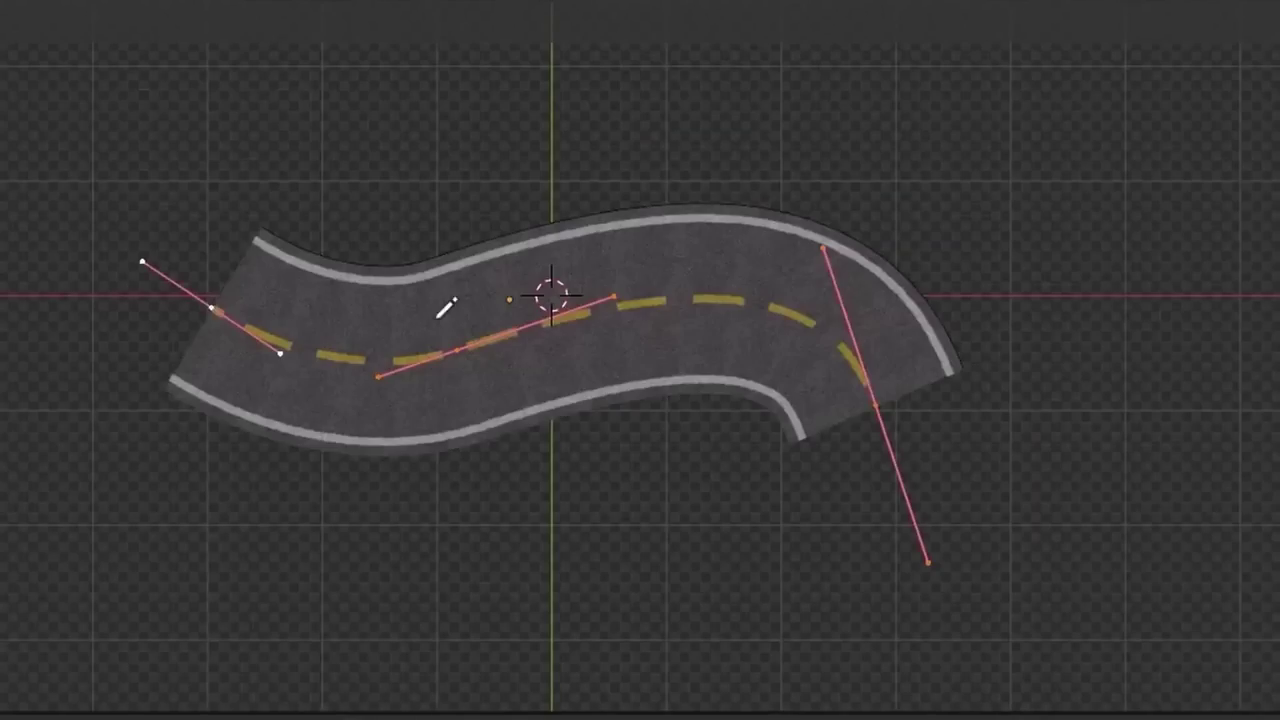
Finish editing the curve that shapes the road
key(Tab)
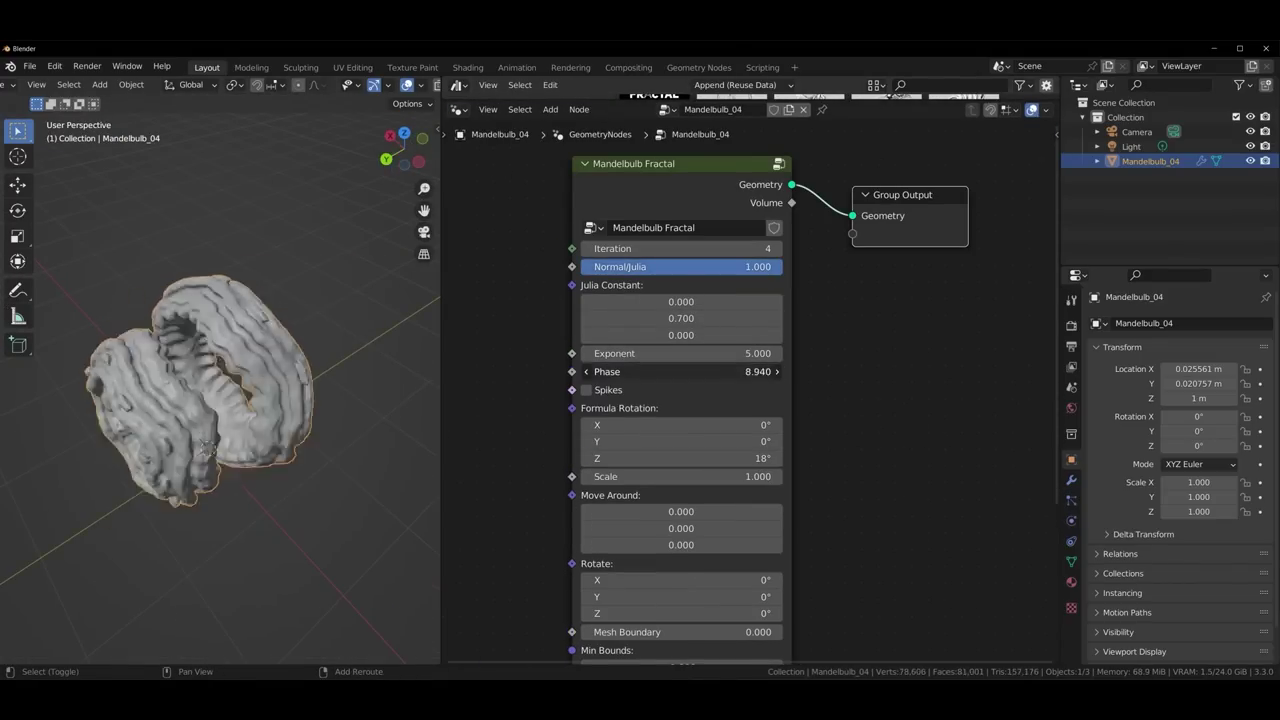
shift+scroll(680, 458, down, 5)
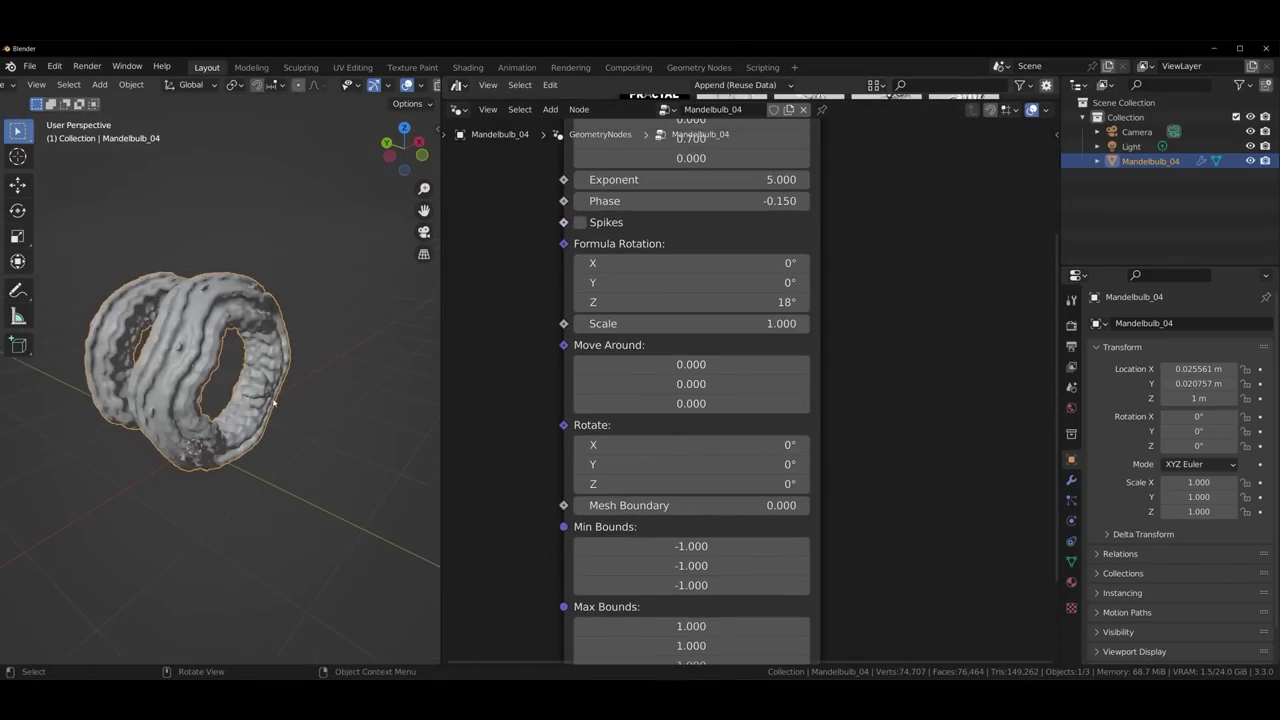
shift+scroll(673, 580, down, 3)
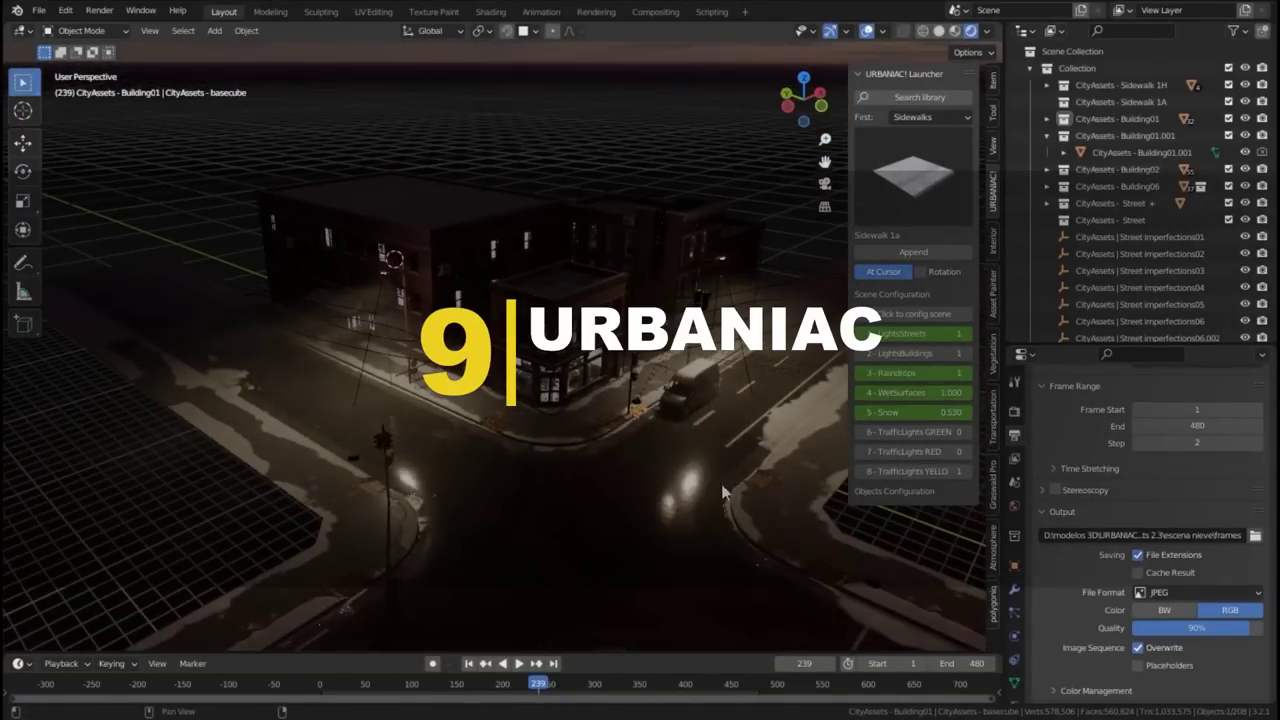
Set the vertex paint color to black for painting the street's CityAssets - interior color attribute at the intersection
middle_drag(726, 492, 812, 368)
middle_drag(840, 452, 540, 230)
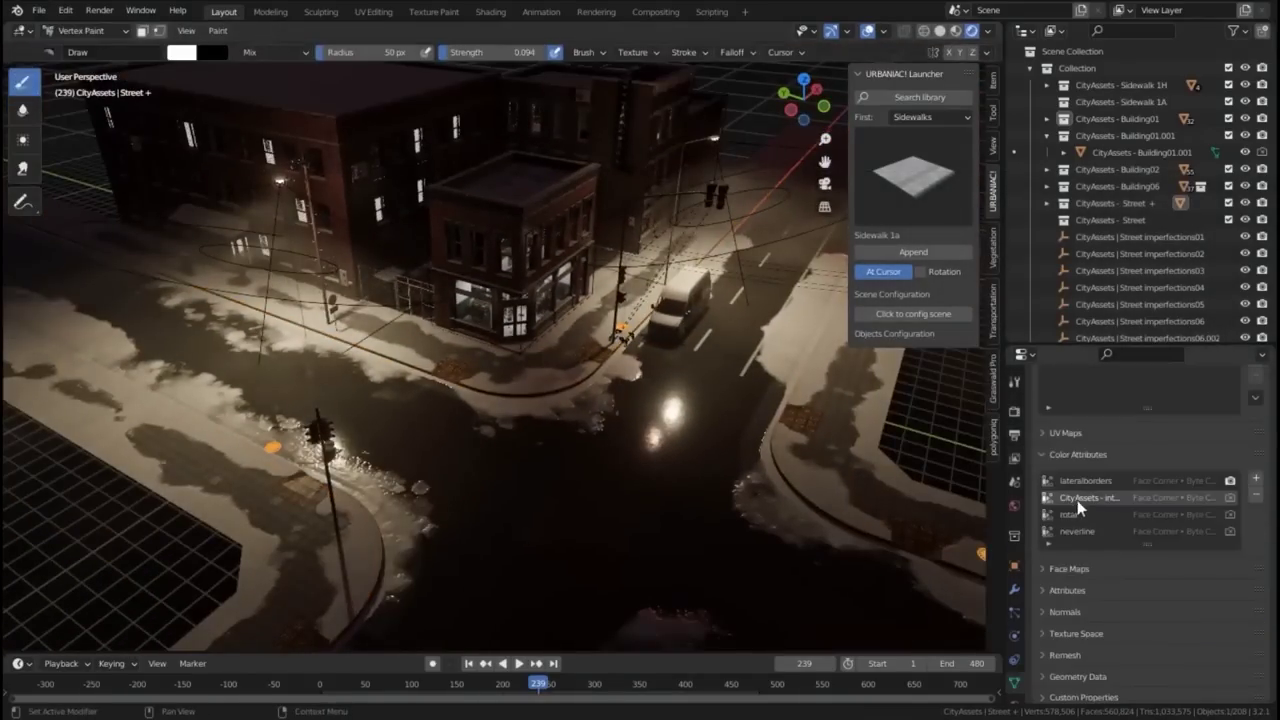
click(181, 52)
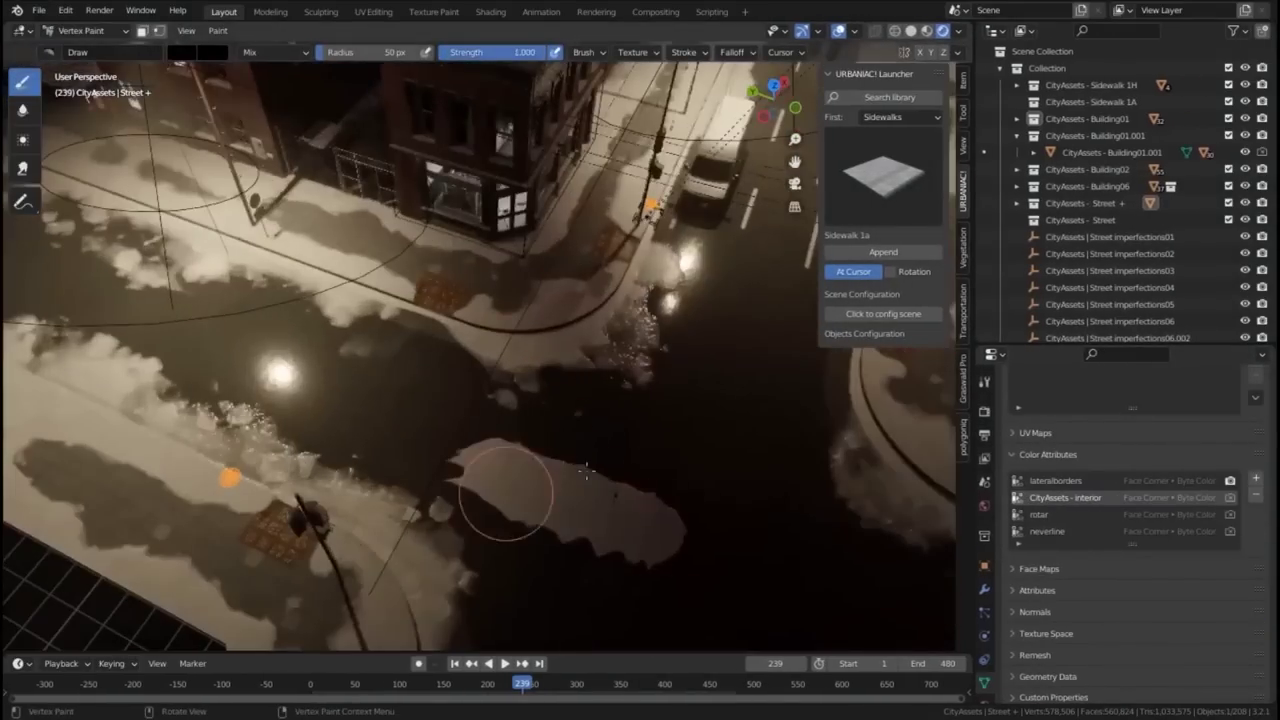